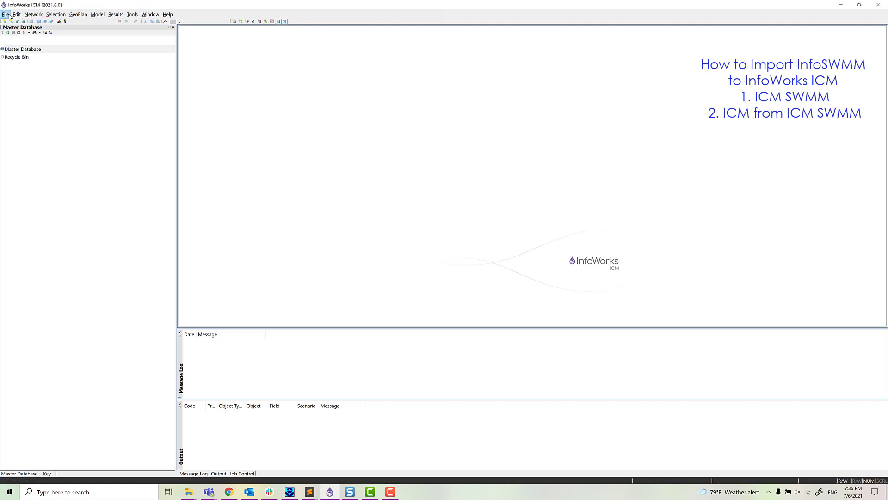
# - Add a new model group under the Master Database and name it InfoSWMM_Import
pyautogui.click(8, 16)
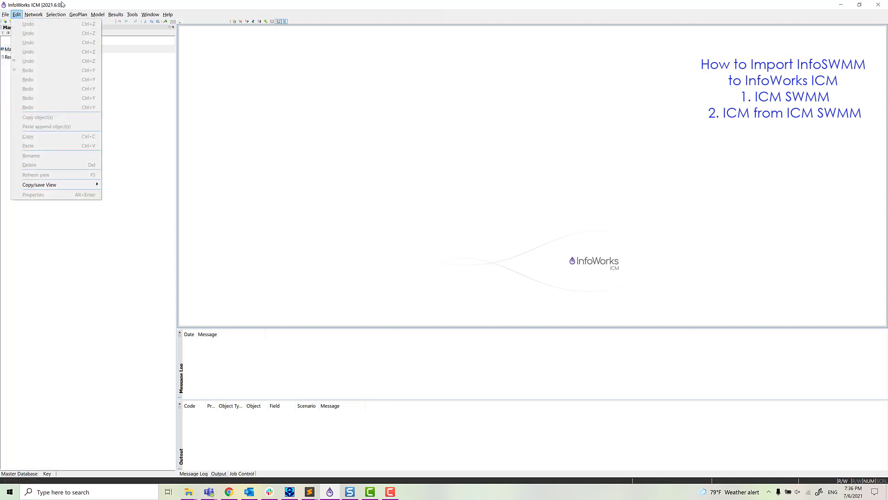
pyautogui.moveTo(55, 15)
pyautogui.click(7, 51)
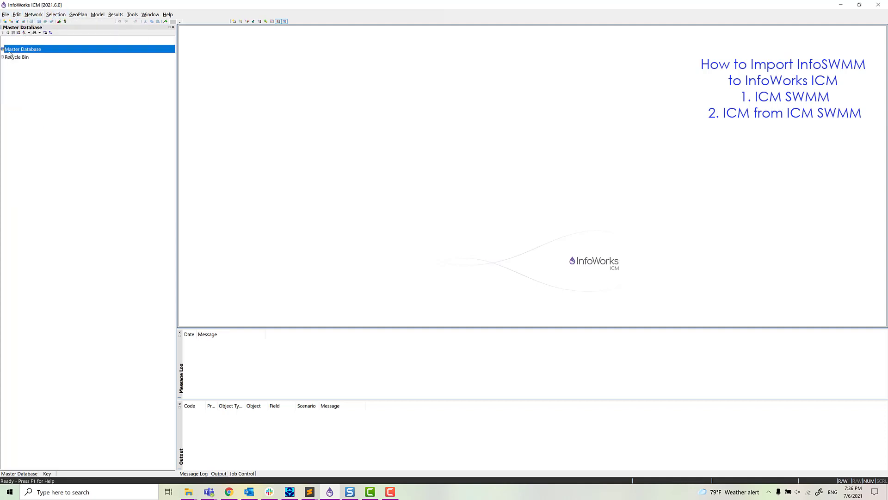
pyautogui.rightClick(8, 49)
pyautogui.moveTo(52, 71)
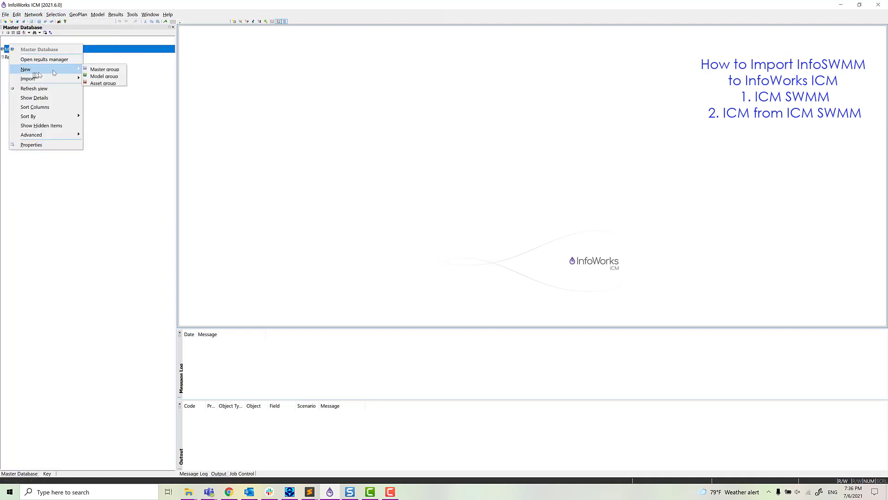
pyautogui.click(104, 76)
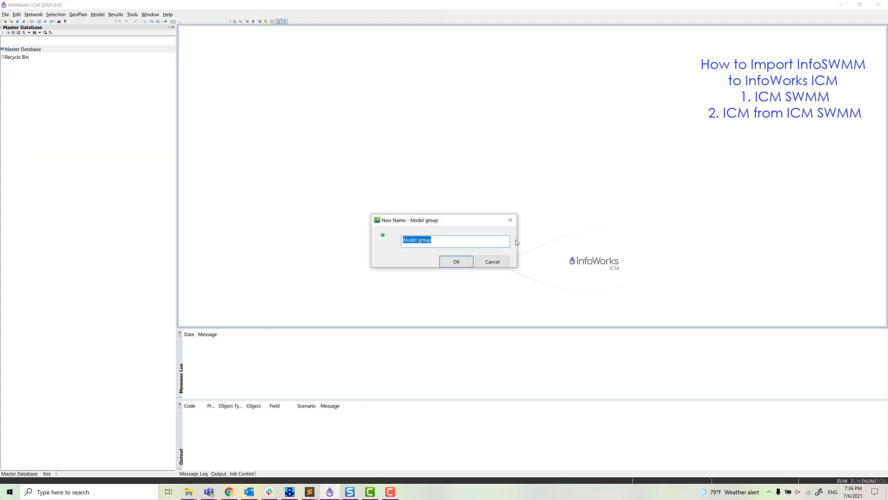
pyautogui.press('BackSpace')
pyautogui.click(465, 263)
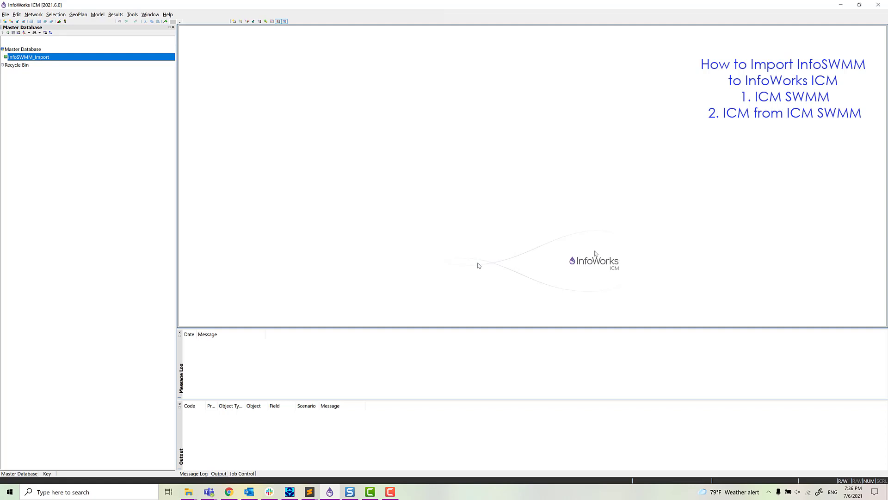
# - Start the Import SWMM model group from InfoSWMM and browse to InfoSWMM Training Models > Ch11
pyautogui.rightClick(30, 58)
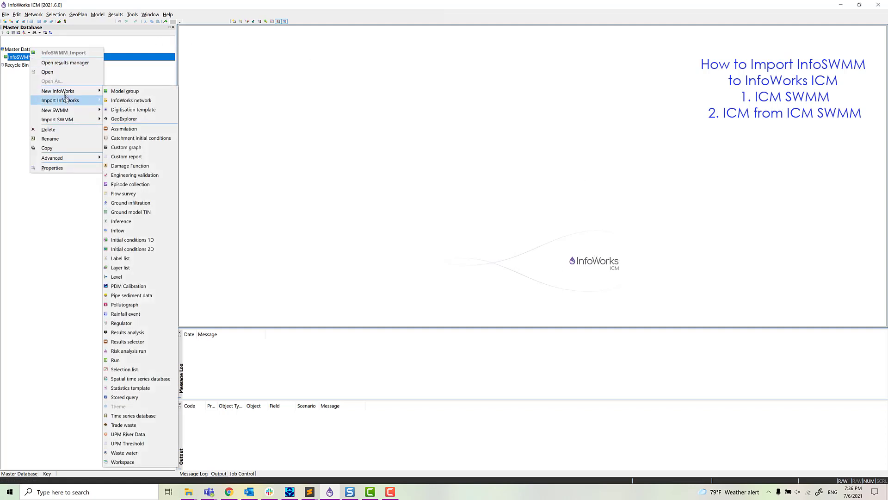
pyautogui.moveTo(66, 100)
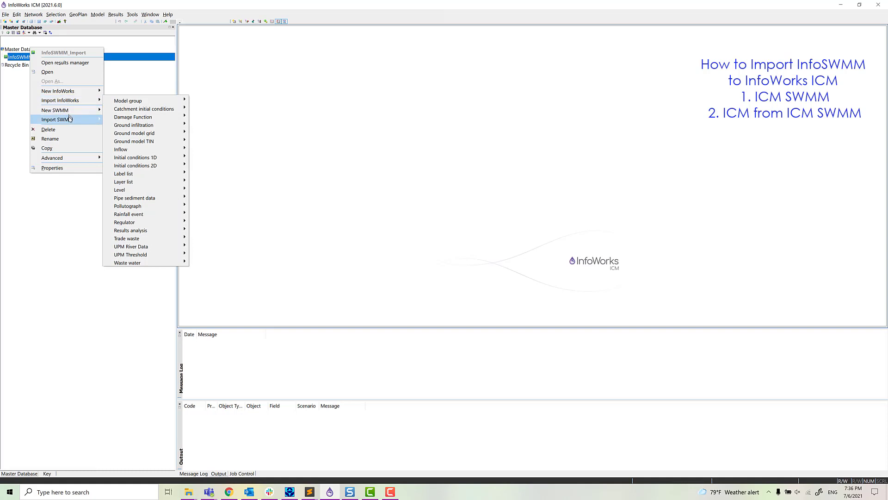
pyautogui.moveTo(71, 120)
pyautogui.moveTo(132, 121)
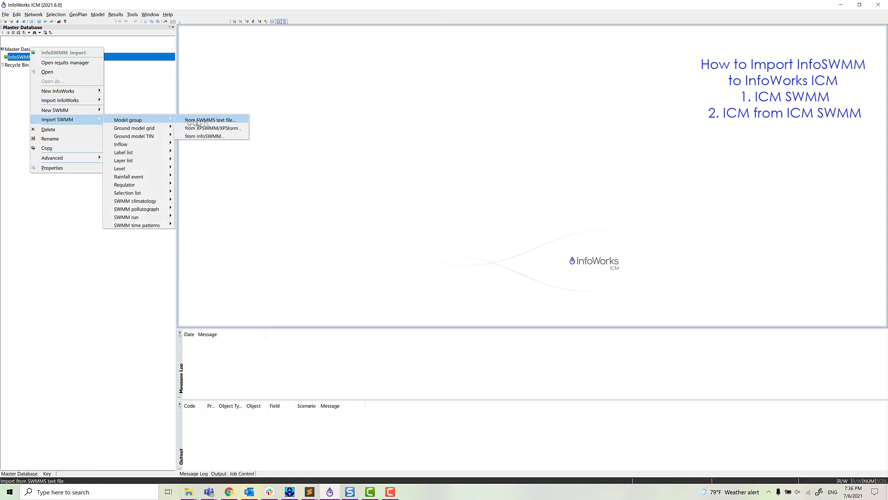
pyautogui.click(208, 136)
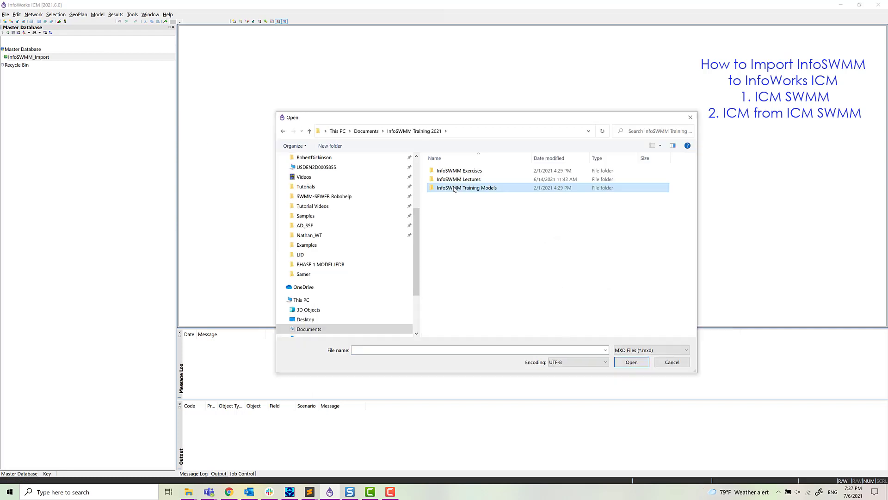
pyautogui.doubleClick(454, 188)
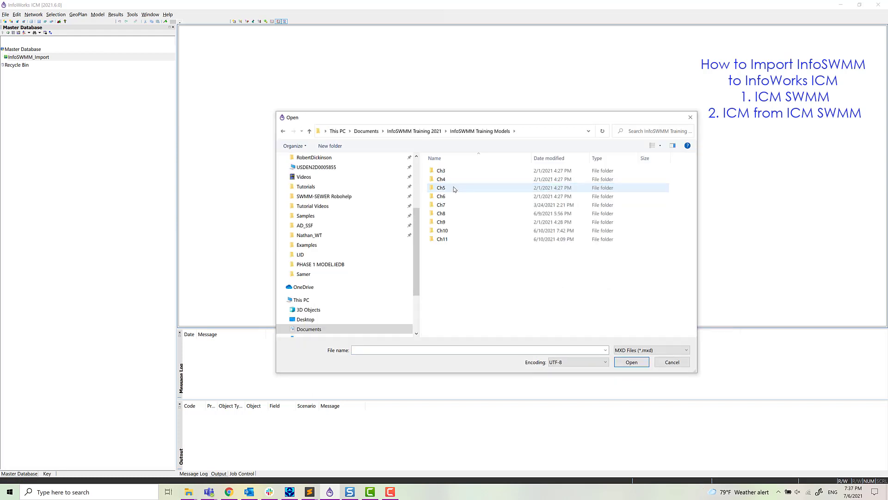
pyautogui.doubleClick(442, 239)
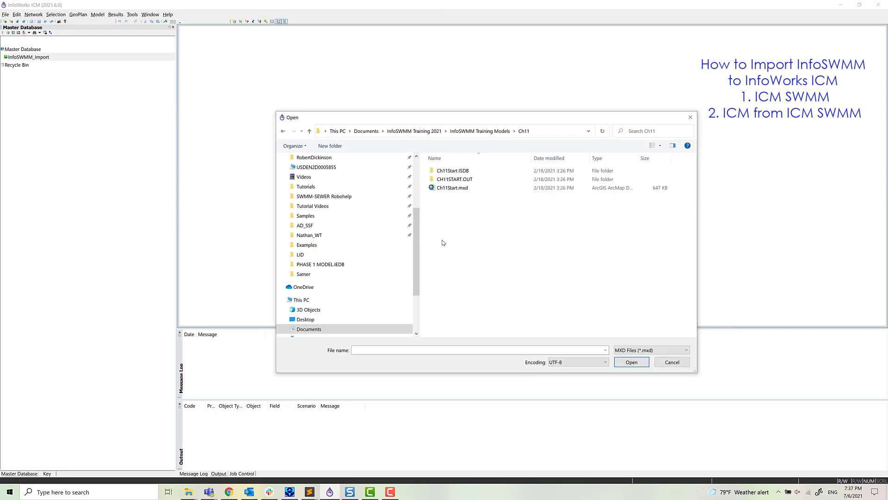
# - Import Ch11Start.mxd with the BASE scenario and review the maximized error log of unmatched INFLOWS timeseries
pyautogui.doubleClick(447, 187)
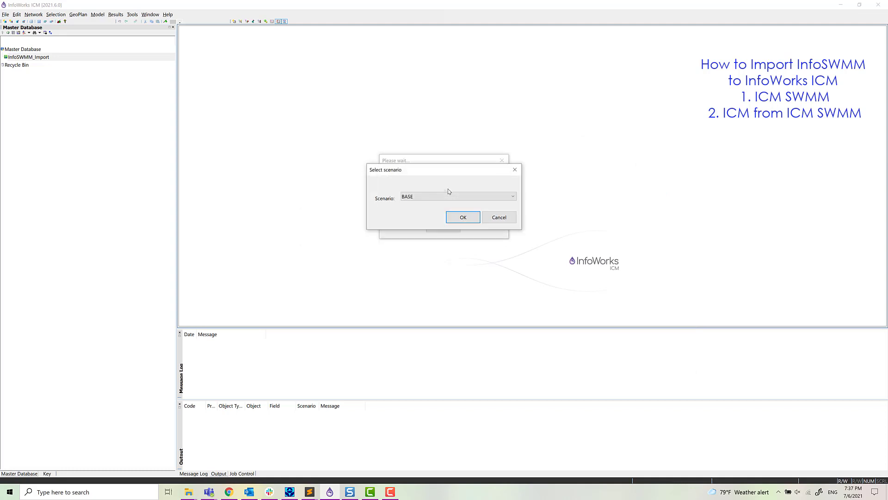
pyautogui.click(446, 196)
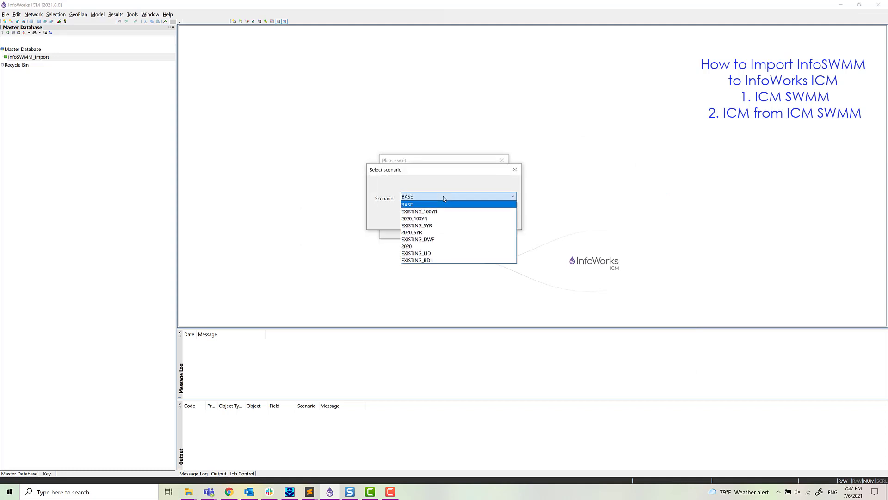
pyautogui.click(445, 187)
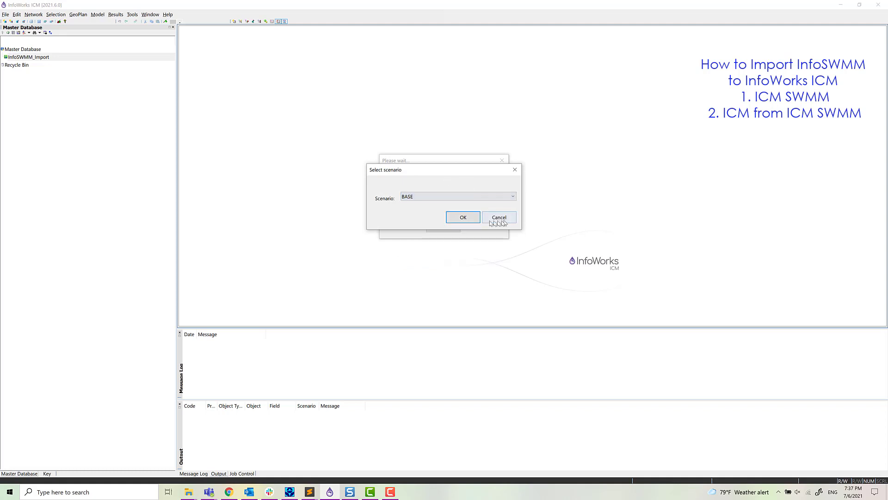
pyautogui.click(475, 222)
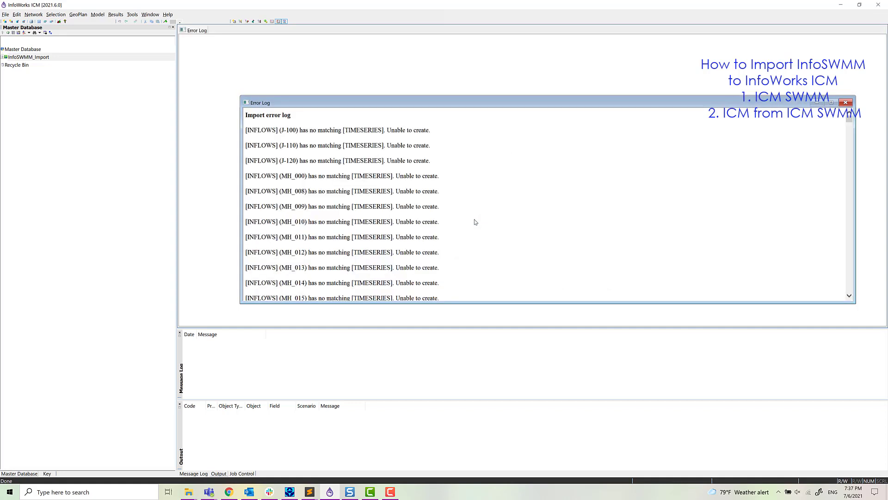
pyautogui.doubleClick(440, 103)
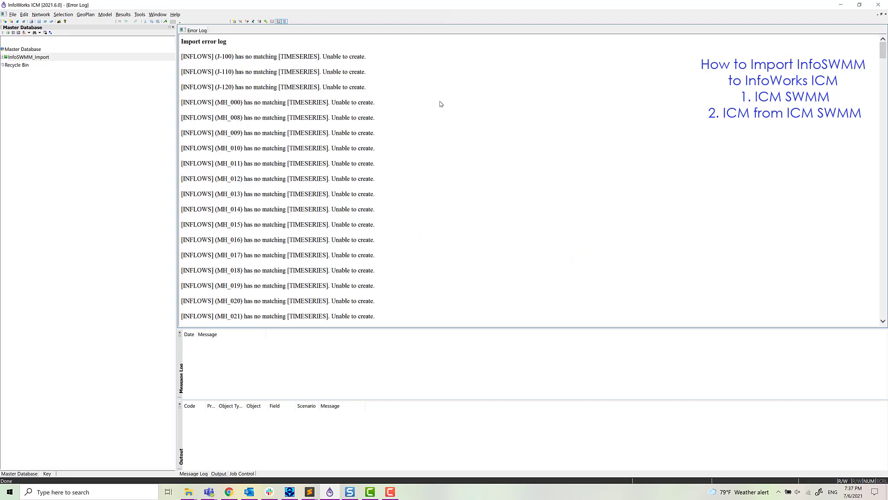
pyautogui.scroll(-12, 393, 158)
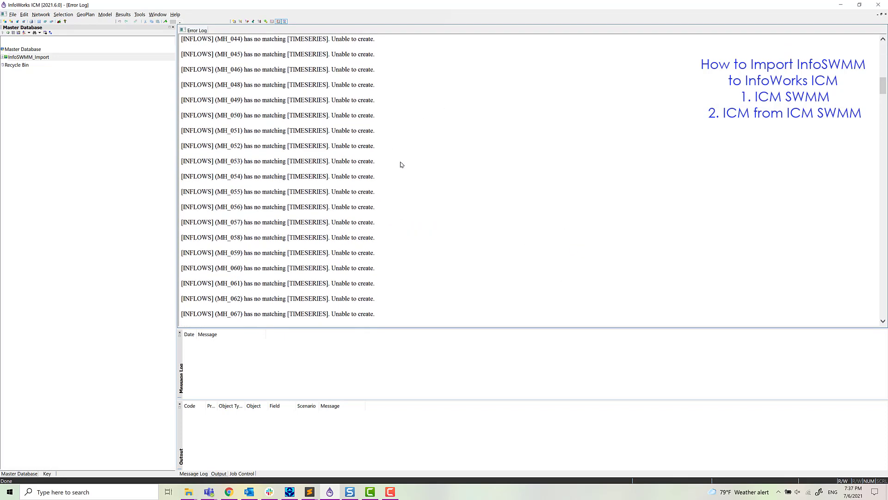
# - Close the error log and open the Ch11Start_BASE network in a maximized GeoPlan
pyautogui.click(885, 15)
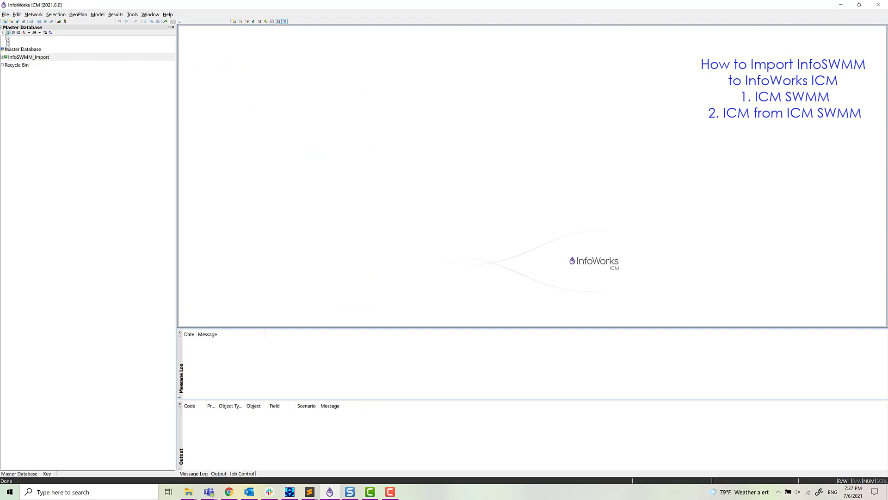
pyautogui.click(3, 58)
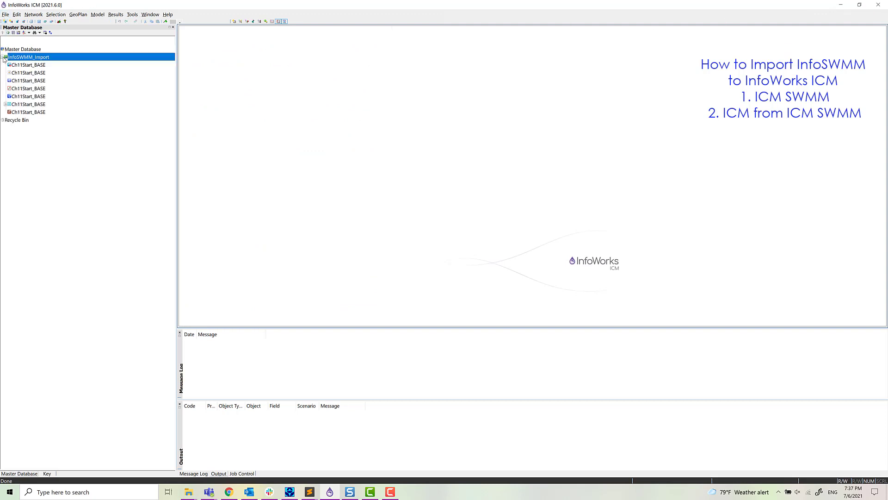
pyautogui.click(40, 66)
pyautogui.doubleClick(41, 66)
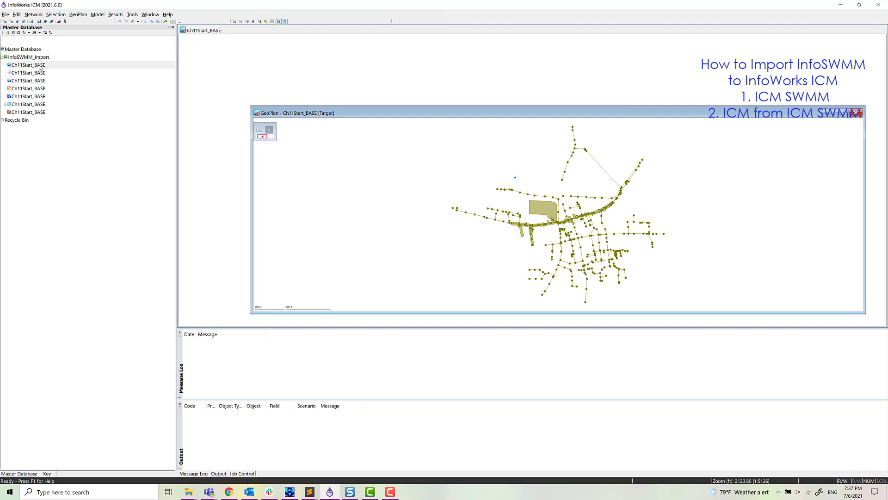
pyautogui.doubleClick(301, 119)
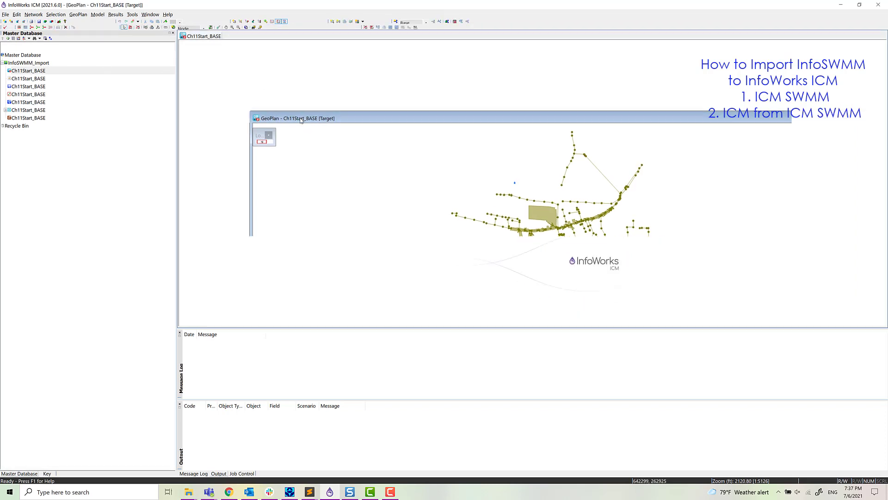
# - Zoom to the whole network and validate it, reading the 0 errors and 4 warnings
pyautogui.rightClick(317, 135)
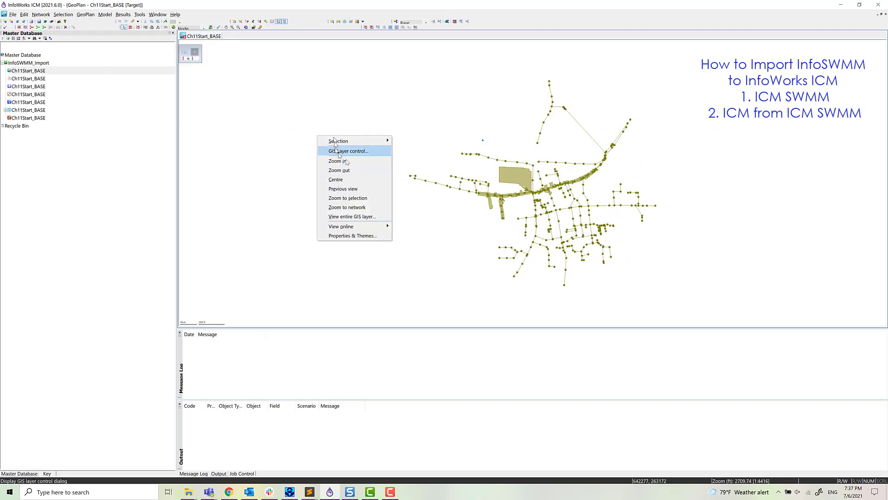
pyautogui.click(348, 208)
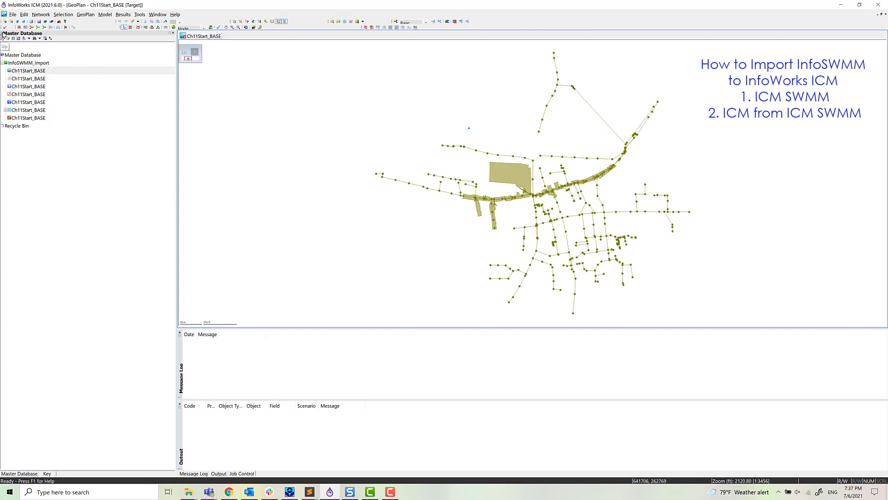
pyautogui.click(5, 28)
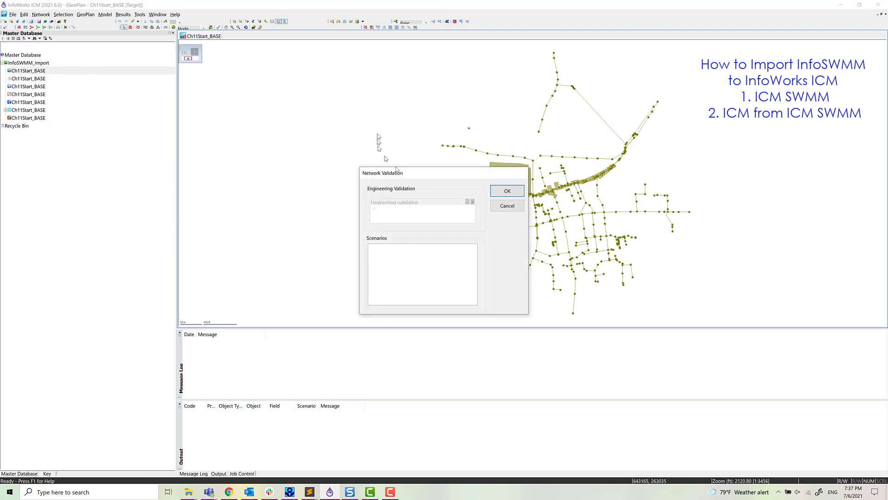
pyautogui.click(507, 191)
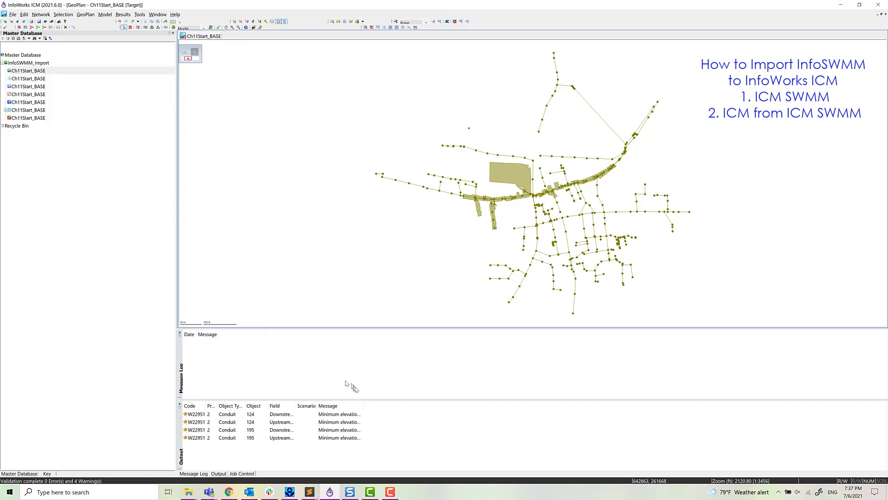
pyautogui.moveTo(362, 399); pyautogui.dragTo(413, 397)
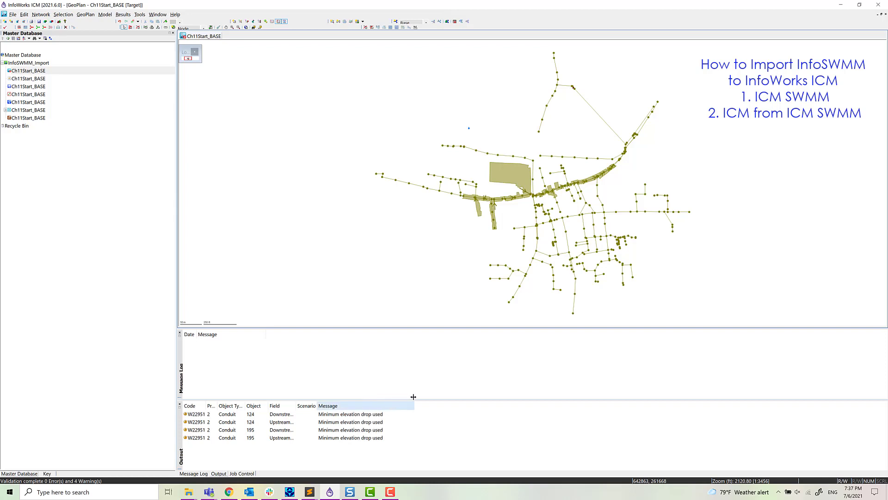
# - Check the large subcatchment's properties, then commit Ch11Start_BASE to the master database
pyautogui.click(511, 170)
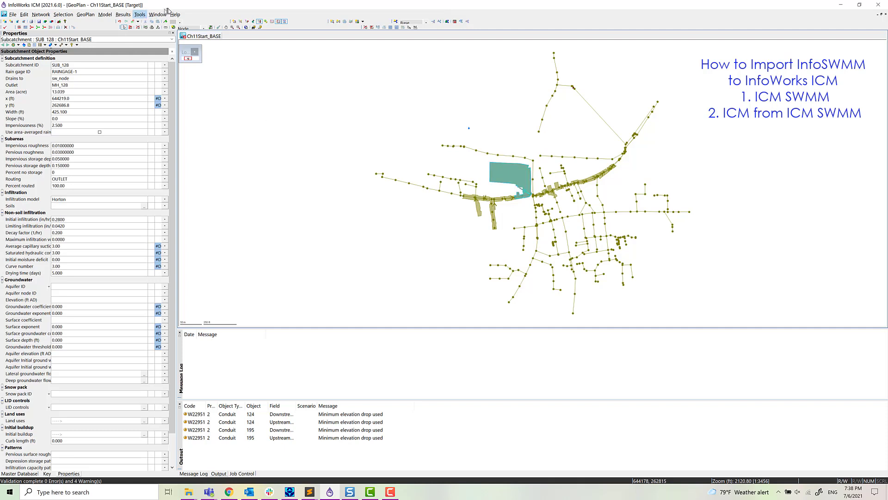
pyautogui.click(173, 33)
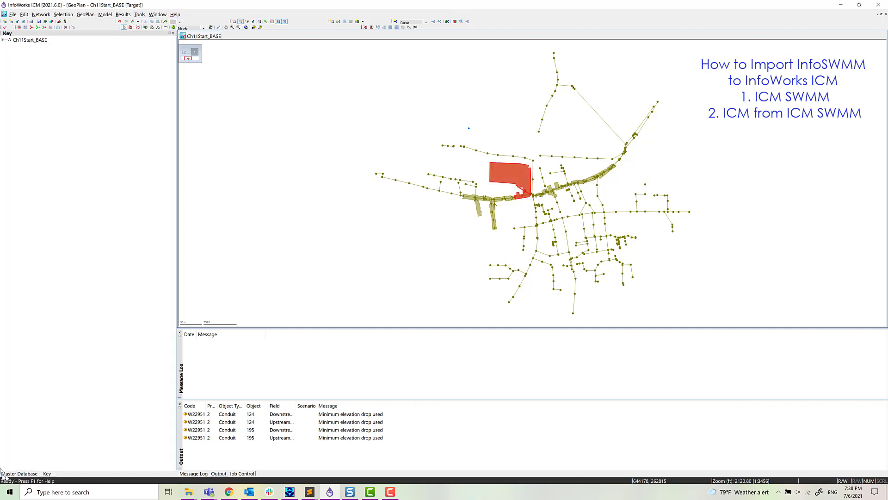
pyautogui.click(28, 473)
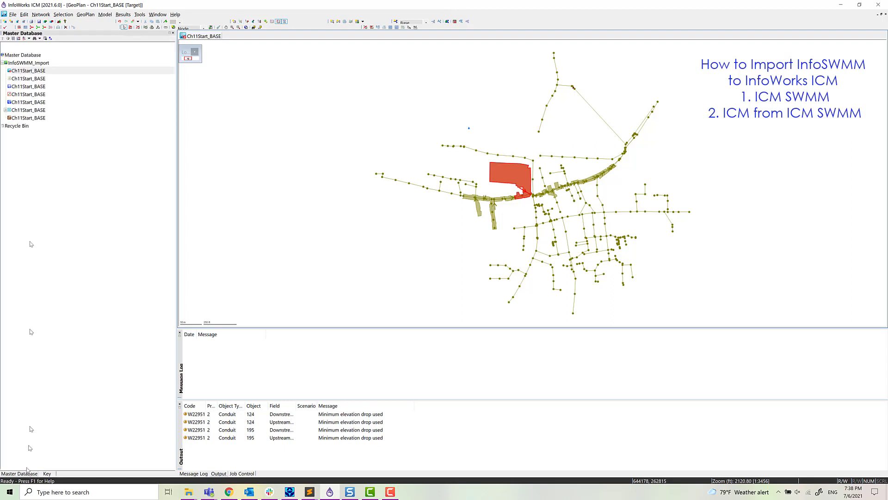
pyautogui.rightClick(42, 73)
pyautogui.click(79, 100)
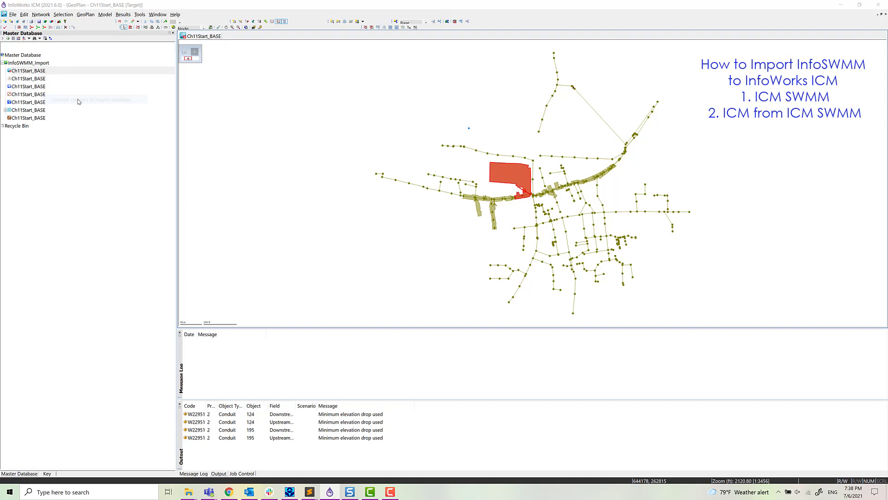
pyautogui.click(536, 177)
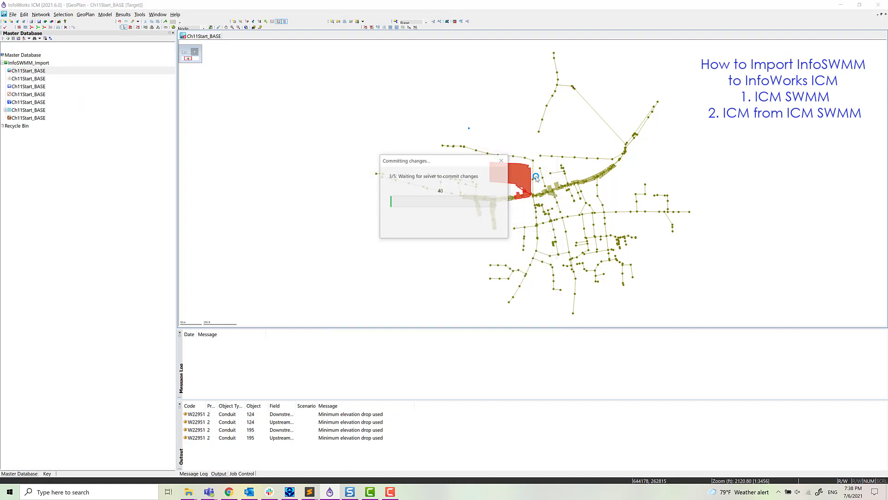
# - Add a new InfoWorks network to InfoSWMM_Import named 'InfoWorks network from InfoSWMM'
pyautogui.rightClick(20, 62)
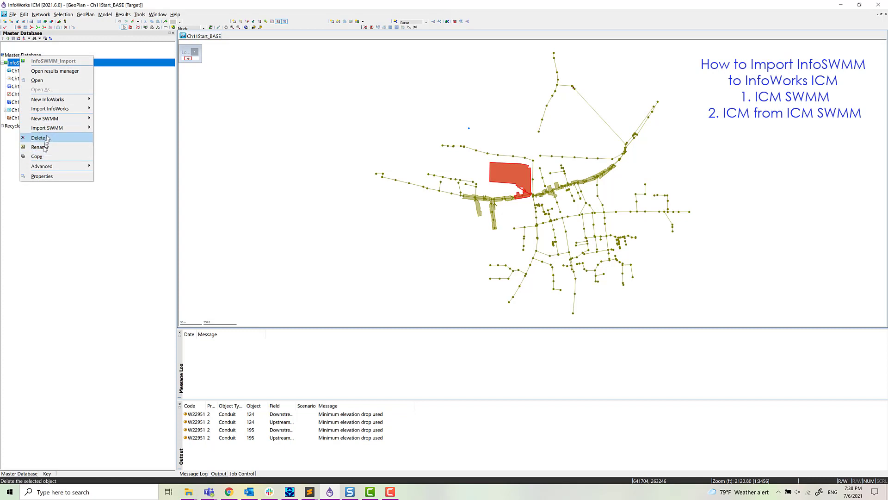
pyautogui.moveTo(62, 100)
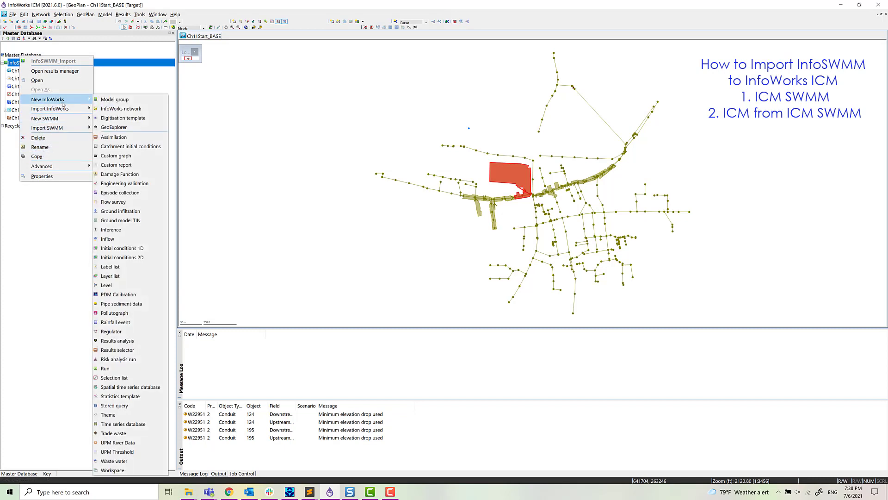
pyautogui.click(121, 109)
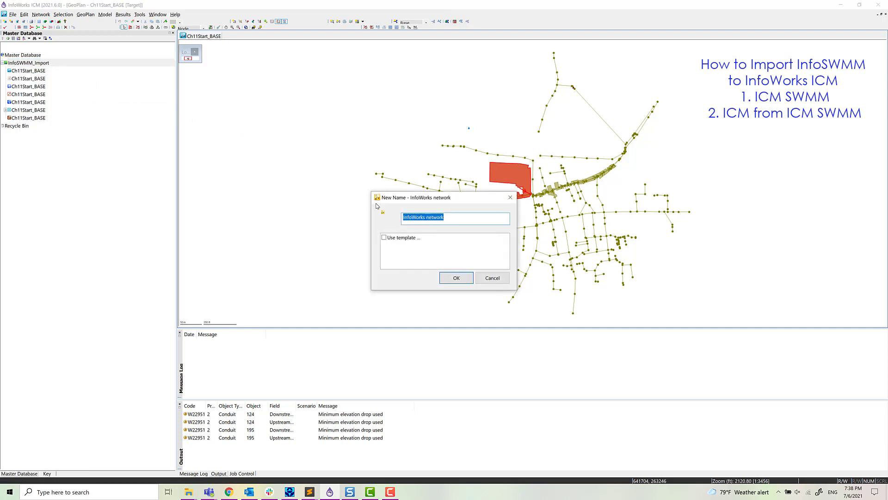
pyautogui.click(467, 218)
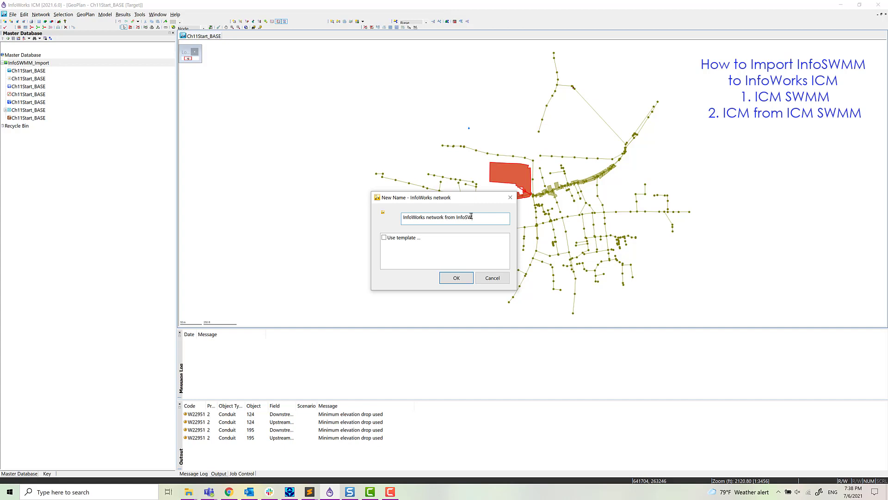
pyautogui.click(456, 278)
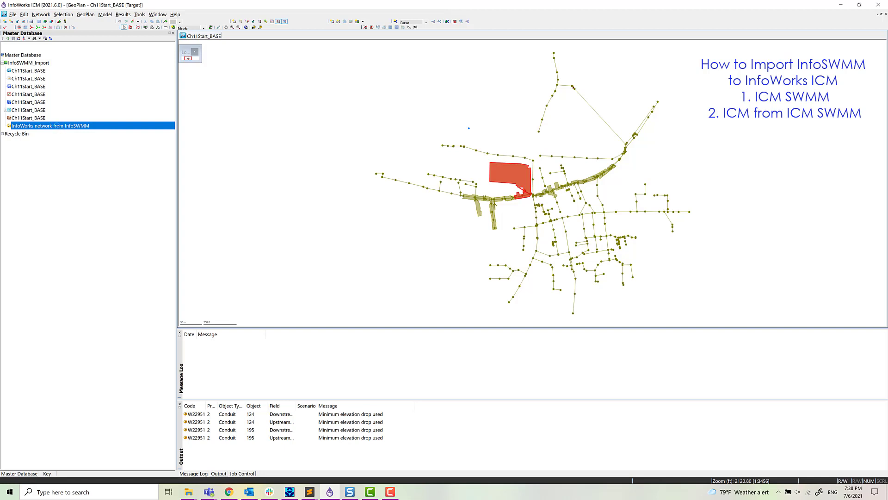
# - Open the new InfoWorks network and zoom out its empty map
pyautogui.doubleClick(57, 125)
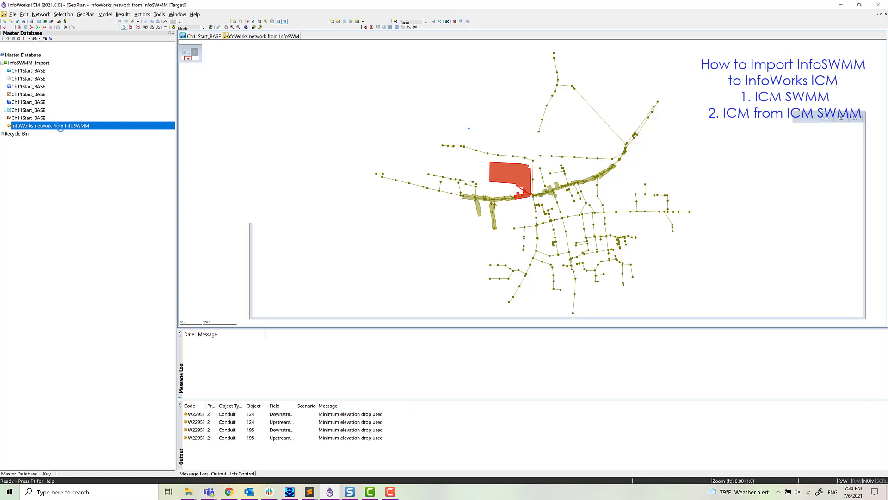
pyautogui.rightClick(220, 119)
pyautogui.click(229, 122)
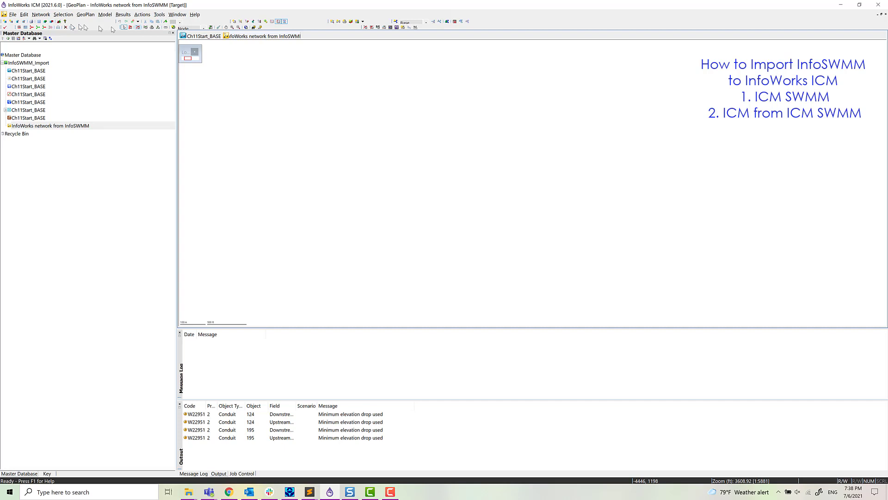
# - Import a model from SWMM network, setting Ch11Start_BASE as the source network
pyautogui.click(41, 14)
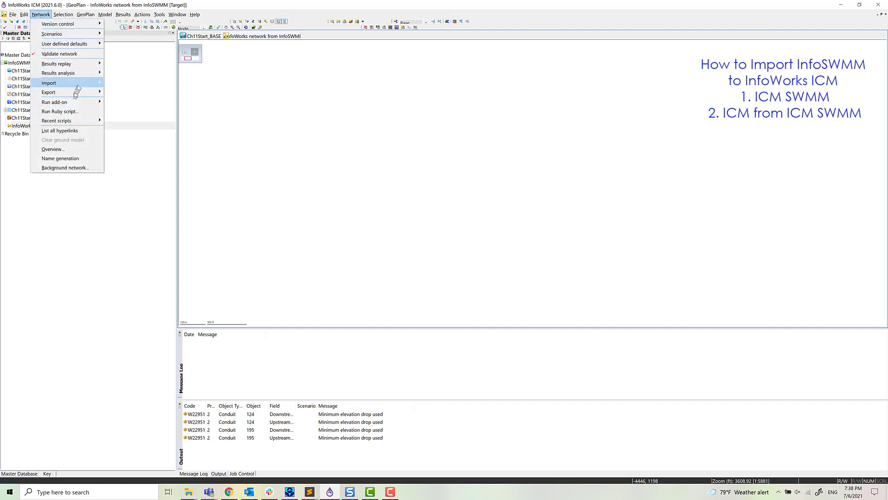
pyautogui.moveTo(78, 86)
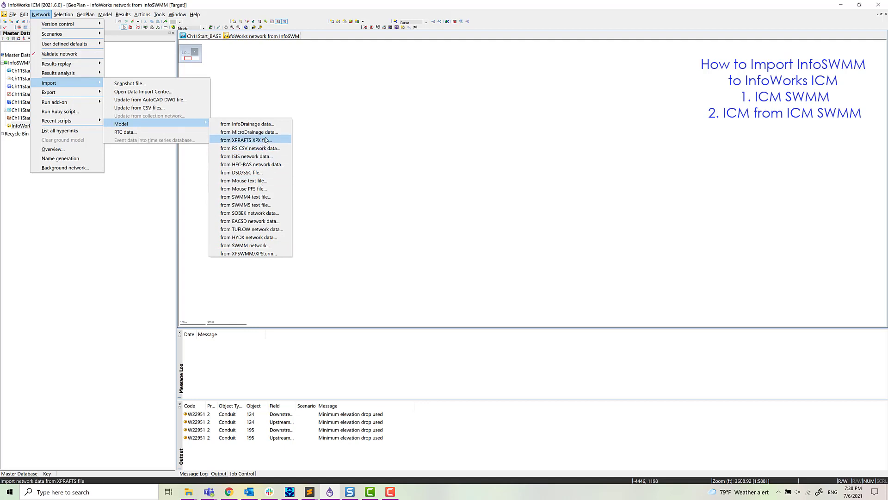
pyautogui.click(270, 246)
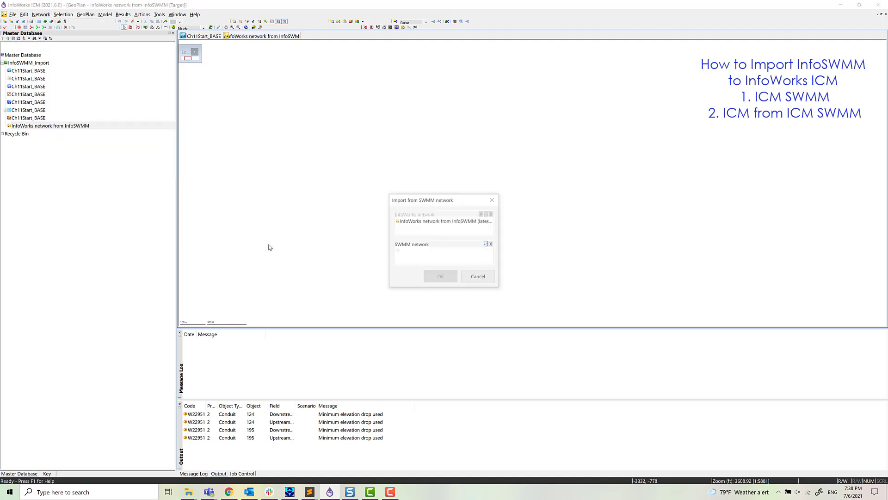
pyautogui.moveTo(428, 201); pyautogui.dragTo(230, 115)
pyautogui.moveTo(39, 72); pyautogui.dragTo(231, 171)
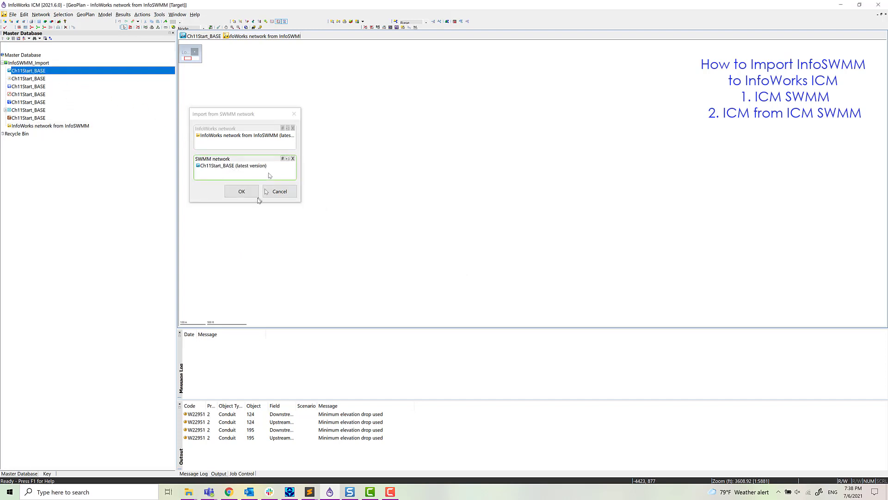
pyautogui.click(242, 191)
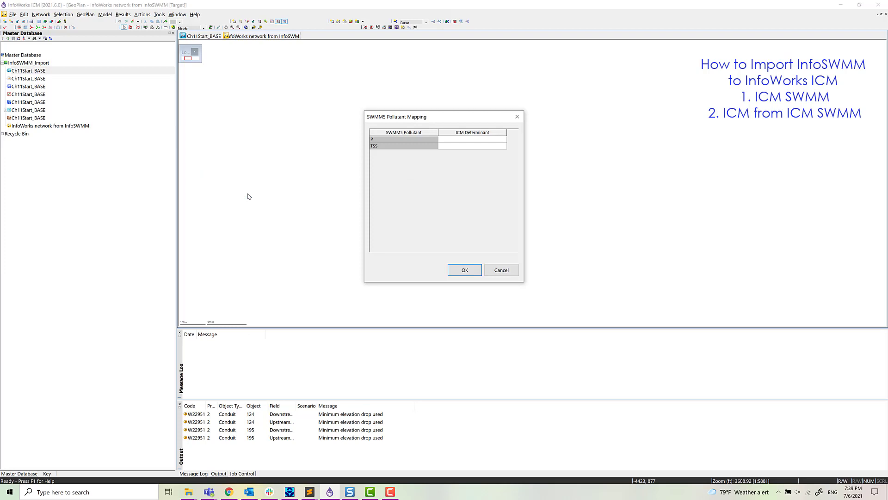
# - Map pollutant P to TPH and TSS to TKN, then confirm to finish the import
pyautogui.click(504, 139)
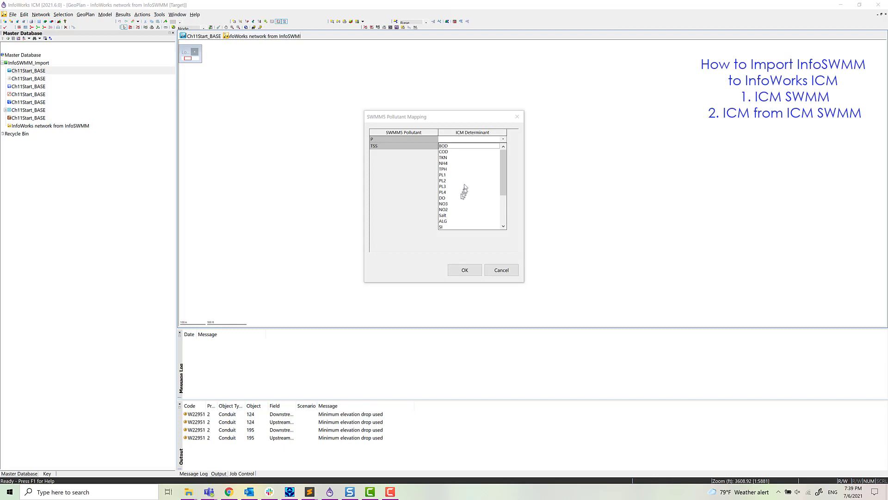
pyautogui.click(458, 170)
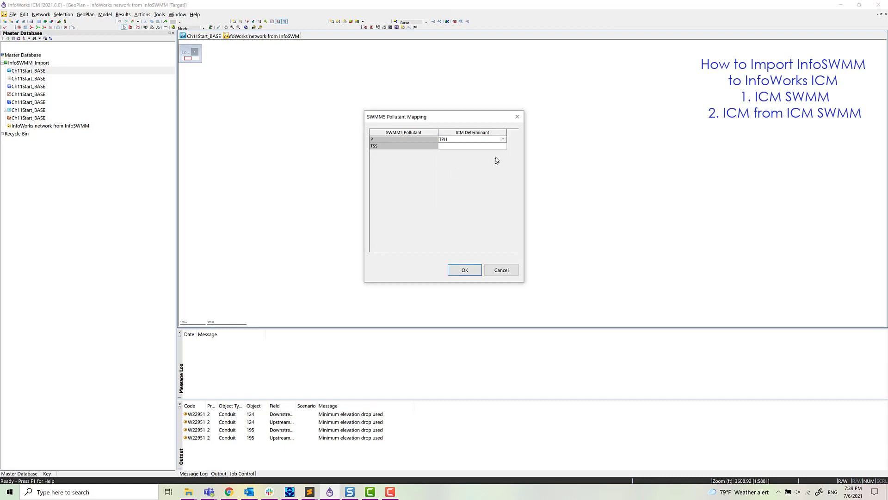
pyautogui.click(505, 146)
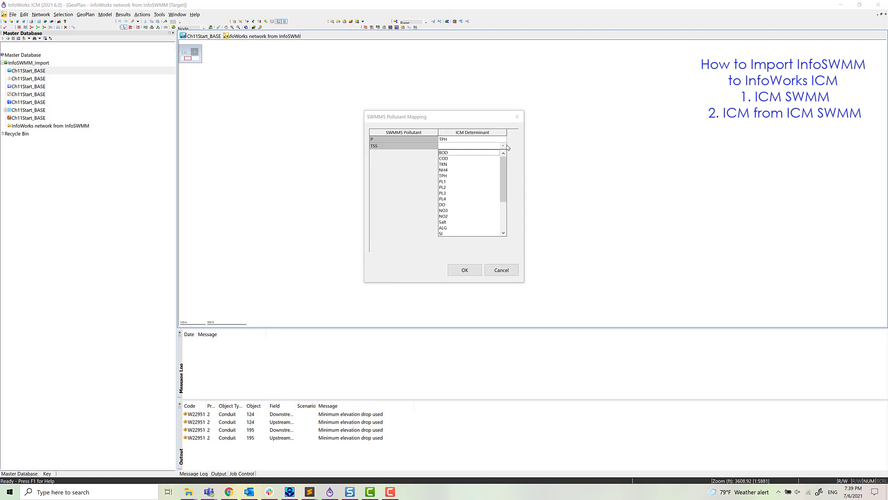
pyautogui.moveTo(504, 183); pyautogui.dragTo(506, 154)
pyautogui.click(470, 256)
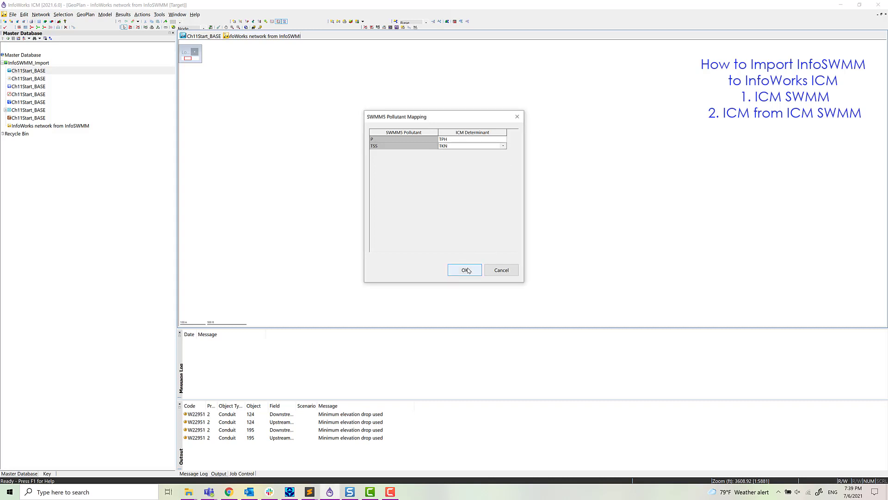
pyautogui.click(464, 270)
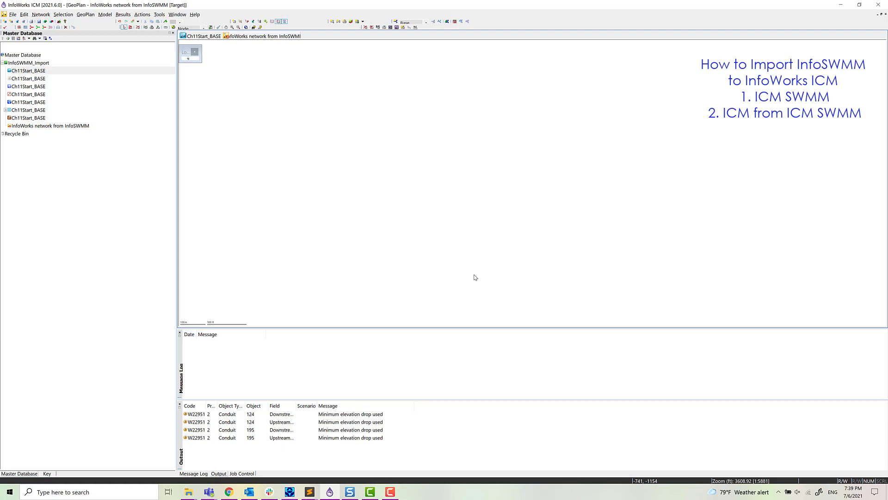
# - Zoom to the whole imported network and validate it, widening the message column
pyautogui.rightClick(282, 181)
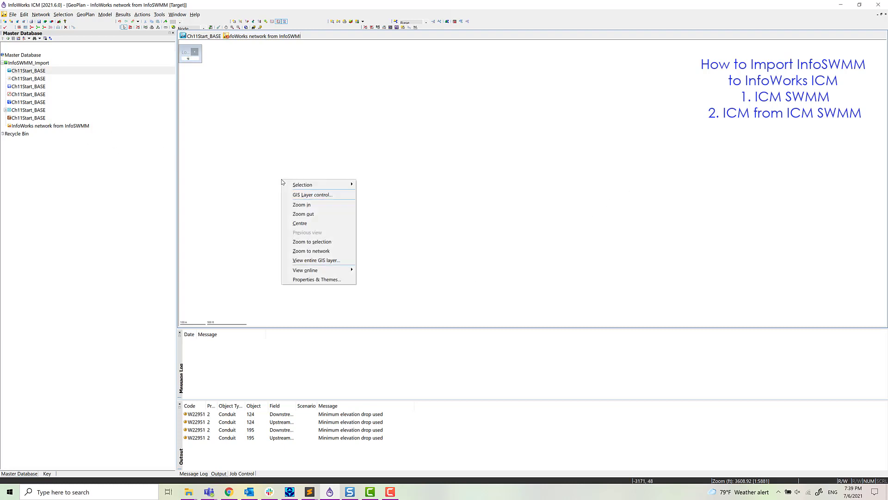
pyautogui.click(301, 252)
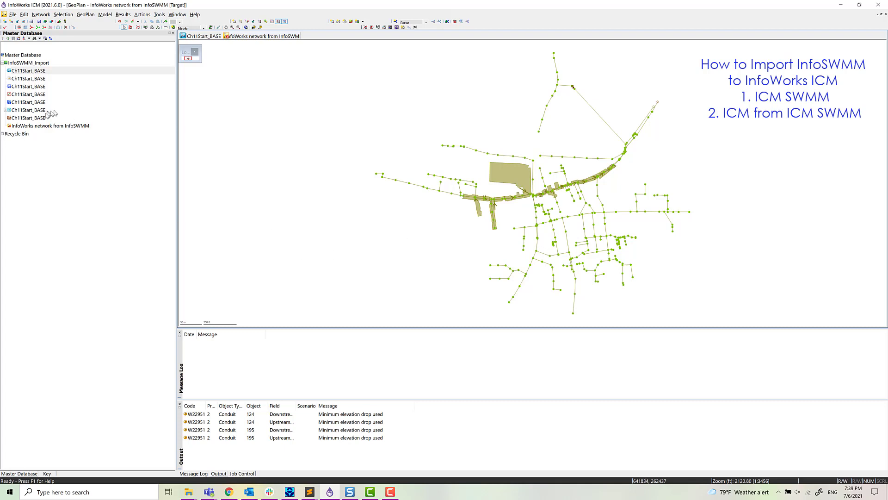
pyautogui.click(4, 27)
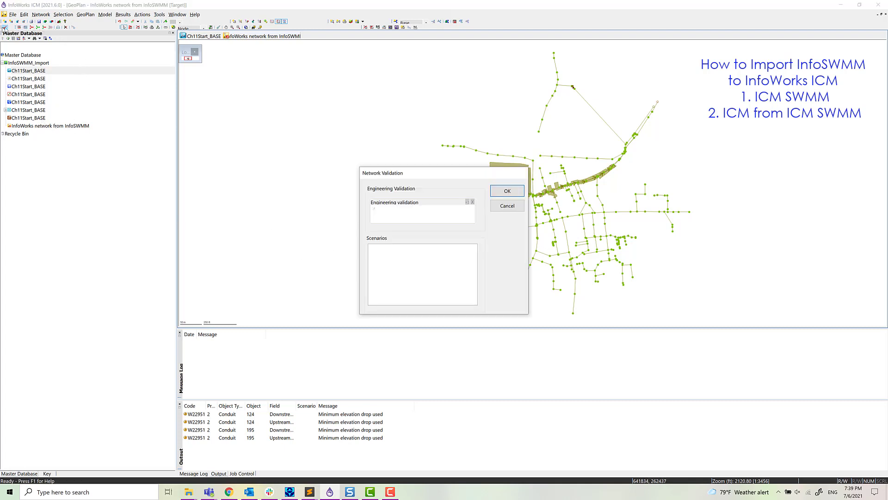
pyautogui.click(507, 192)
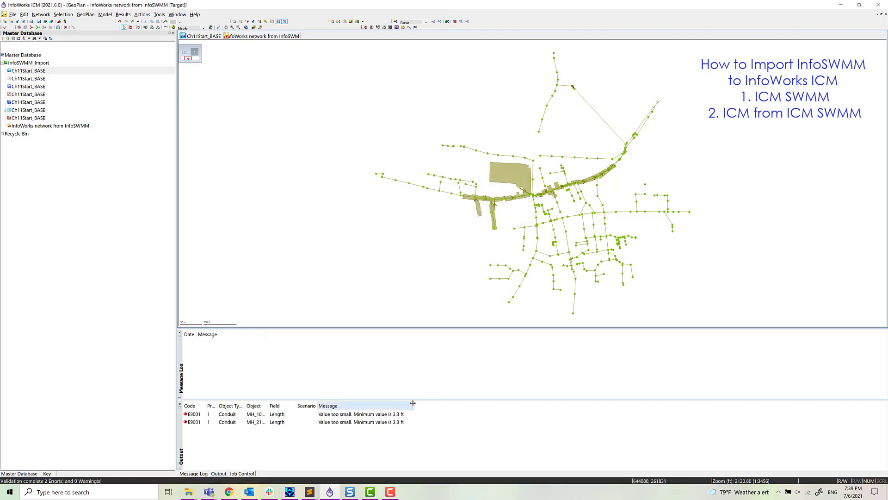
pyautogui.moveTo(412, 403); pyautogui.dragTo(476, 403)
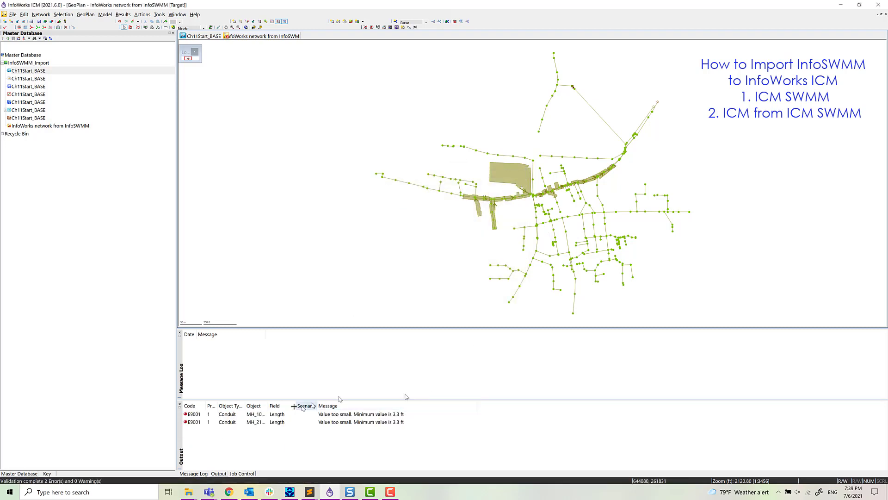
# - Inspect the conduit flagged by an E9001 length error, then close its grid and properties
pyautogui.doubleClick(191, 415)
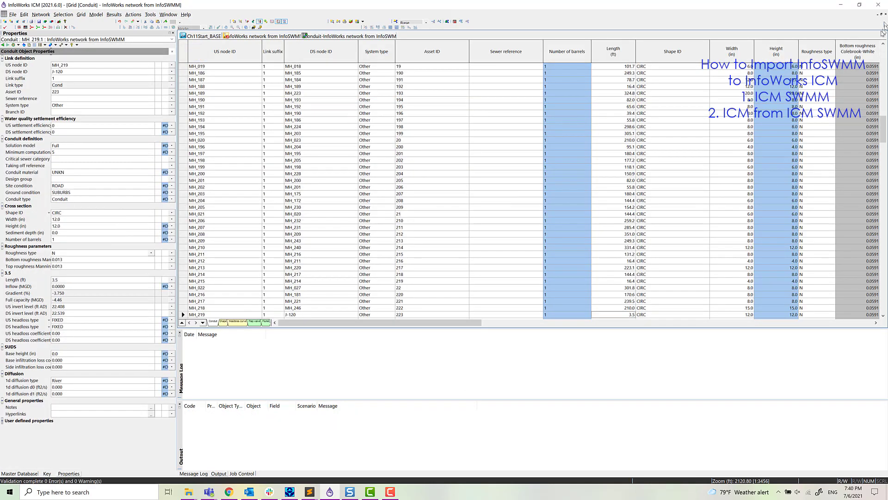
pyautogui.click(885, 15)
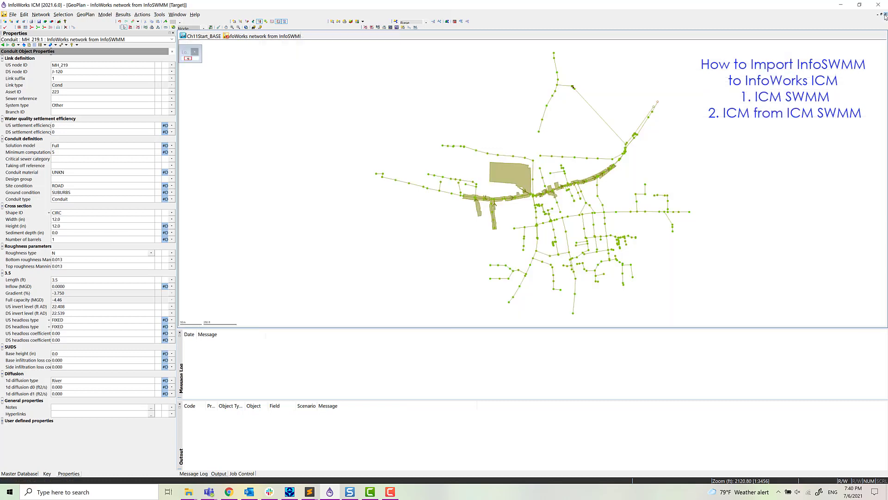
pyautogui.click(174, 34)
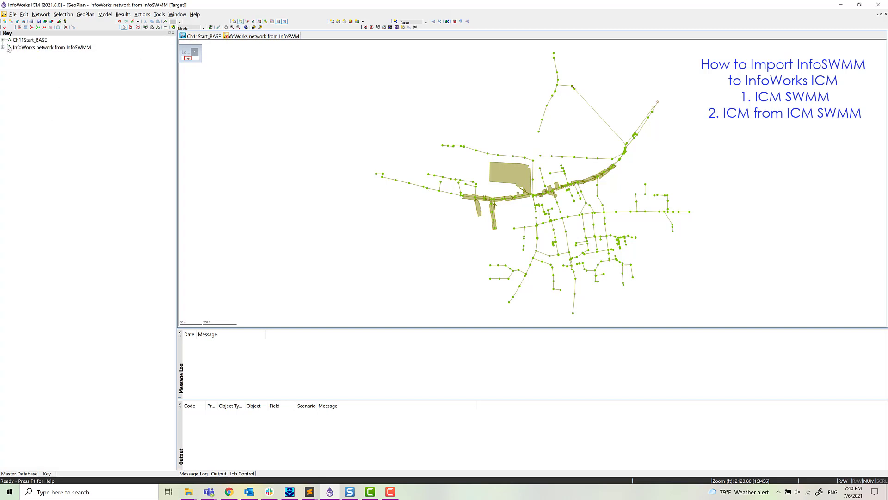
# - Commit 'InfoWorks network from InfoSWMM' to the master database and expand the SWMM run
pyautogui.click(21, 474)
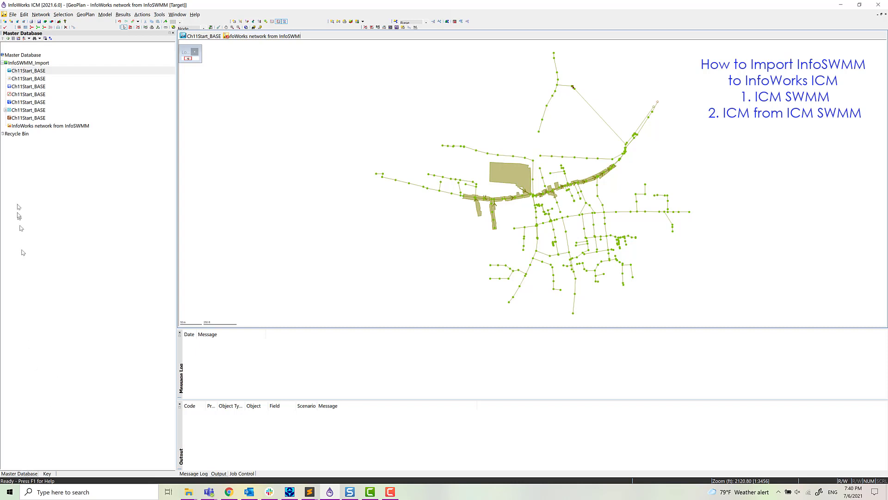
pyautogui.click(53, 126)
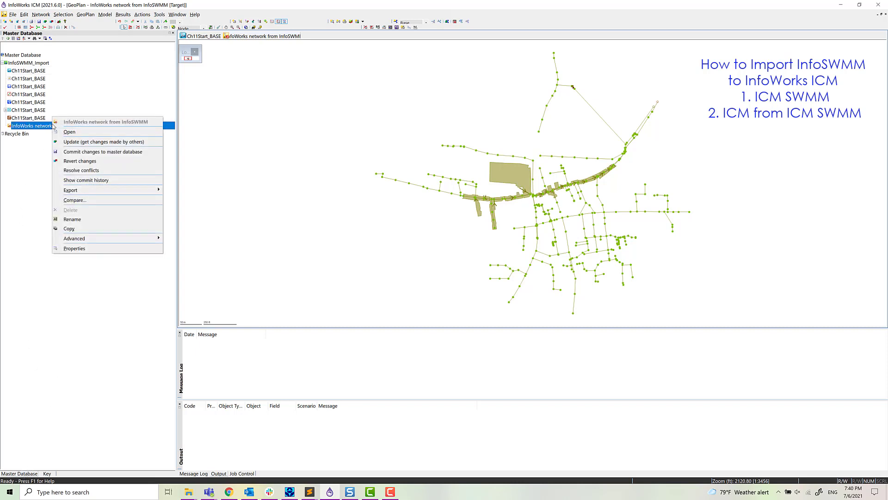
pyautogui.click(80, 152)
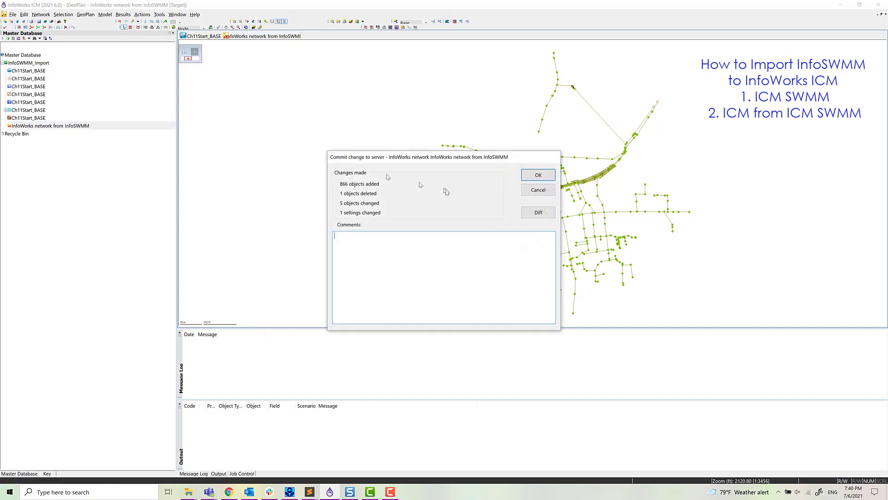
pyautogui.click(539, 175)
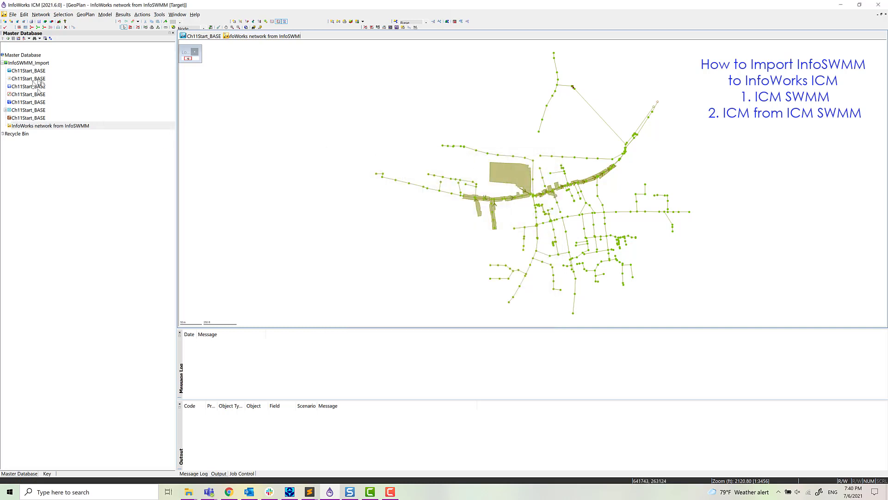
pyautogui.click(5, 110)
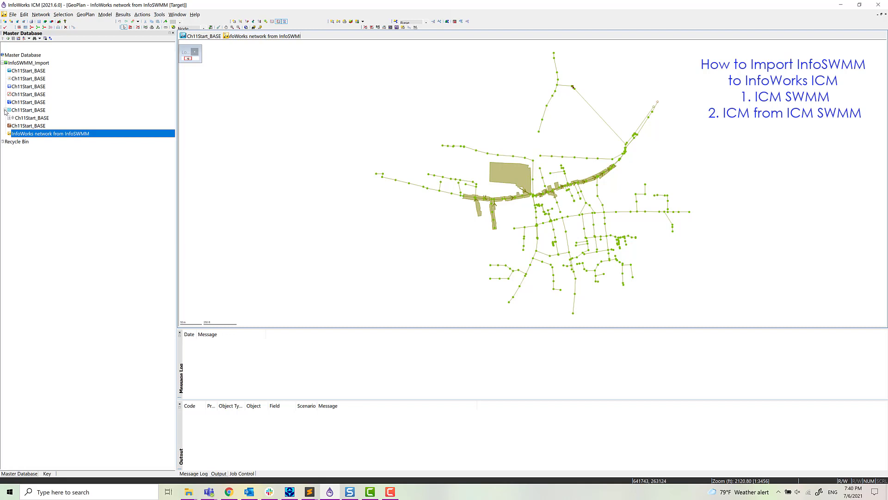
pyautogui.click(32, 110)
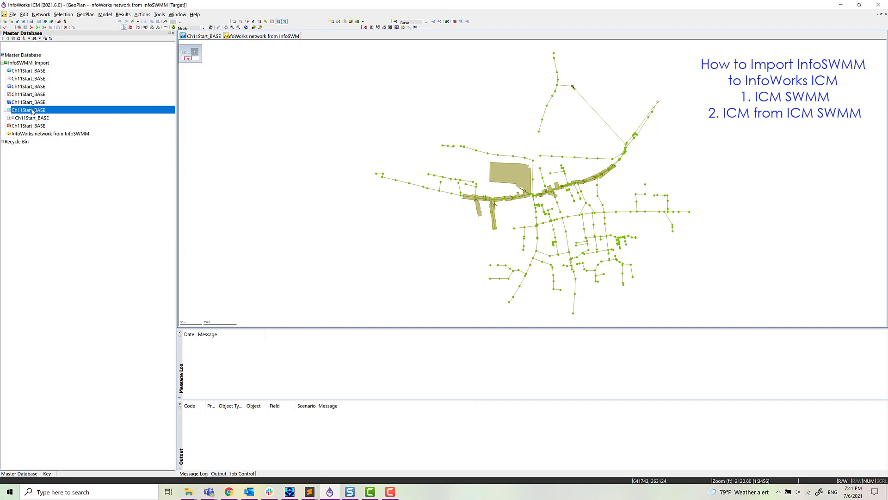
# - Update the Ch11Start_BASE SWMM run to the latest network, verify its timestep dates, and start the simulation
pyautogui.doubleClick(29, 109)
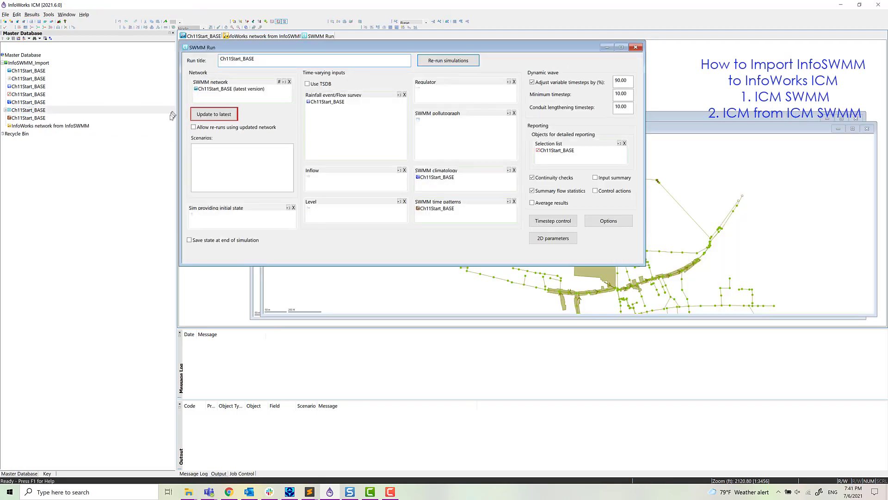
pyautogui.click(223, 114)
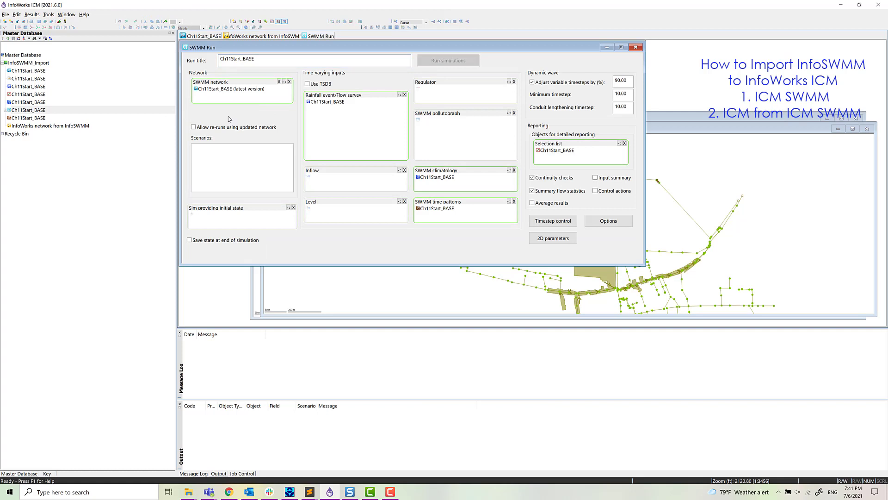
pyautogui.click(570, 223)
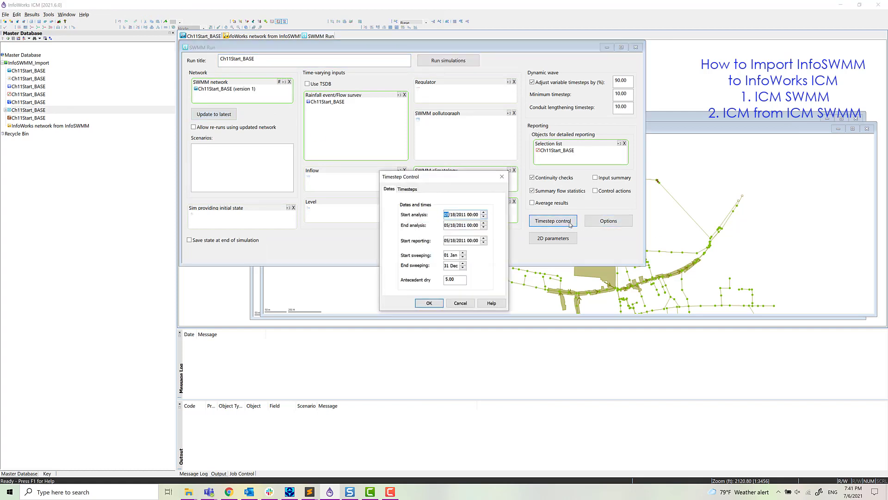
pyautogui.click(454, 226)
pyautogui.click(428, 303)
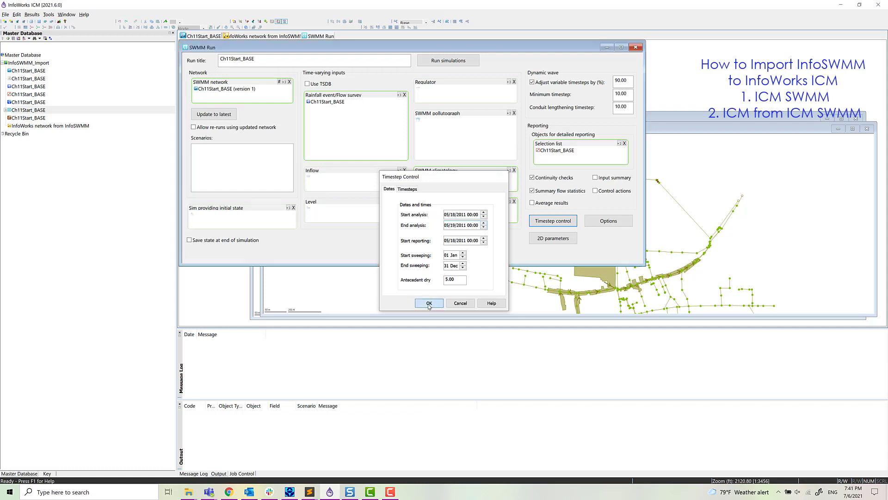
pyautogui.click(460, 65)
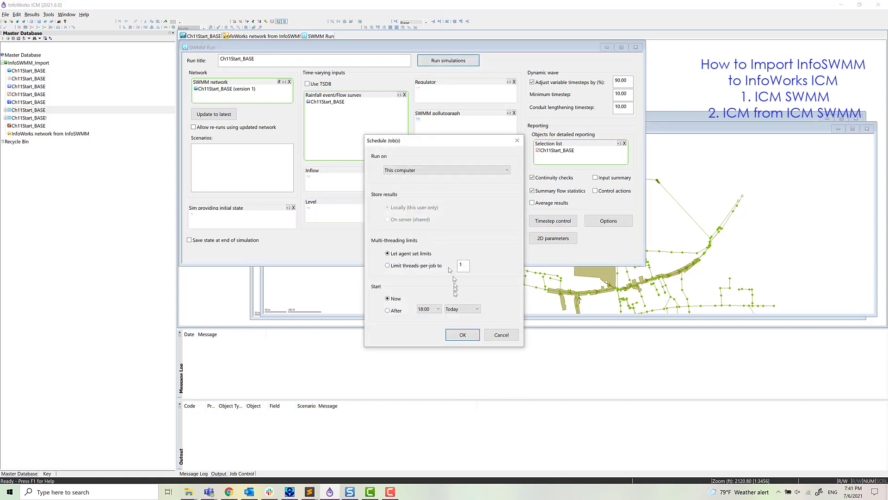
# - Schedule the job on this computer, then maximize the GeoPlan and zoom to the whole network
pyautogui.click(459, 335)
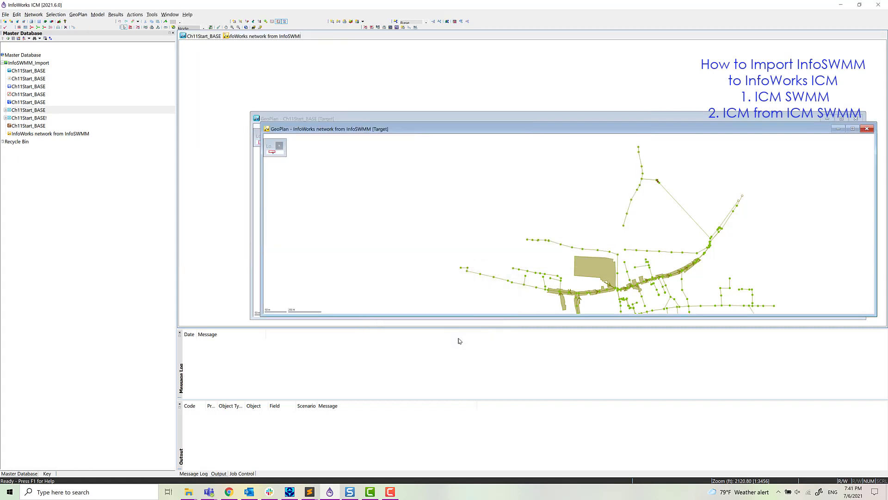
pyautogui.doubleClick(402, 128)
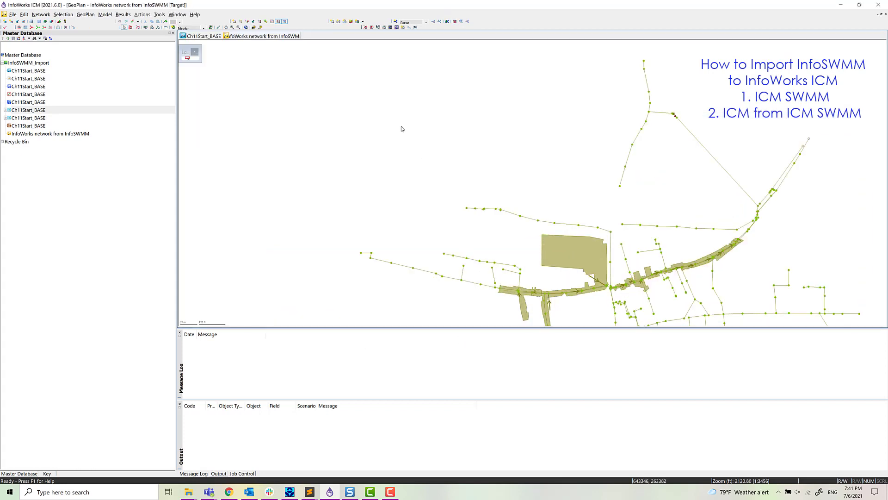
pyautogui.rightClick(336, 127)
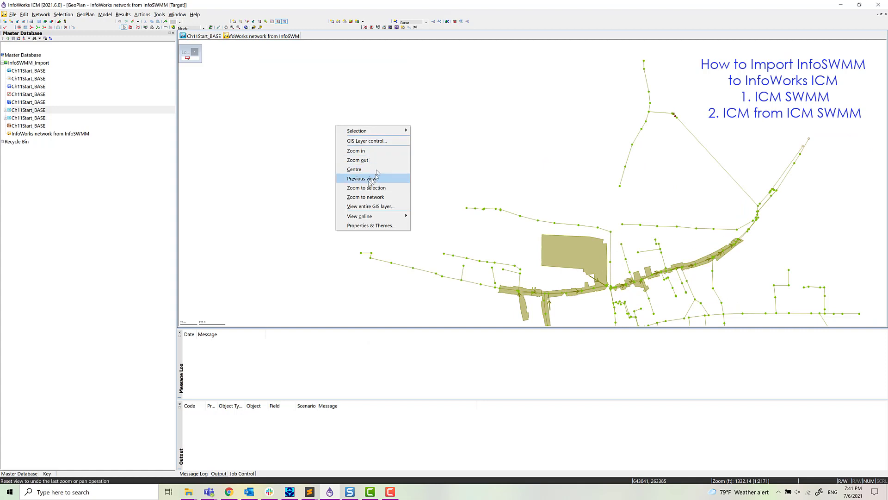
pyautogui.click(365, 197)
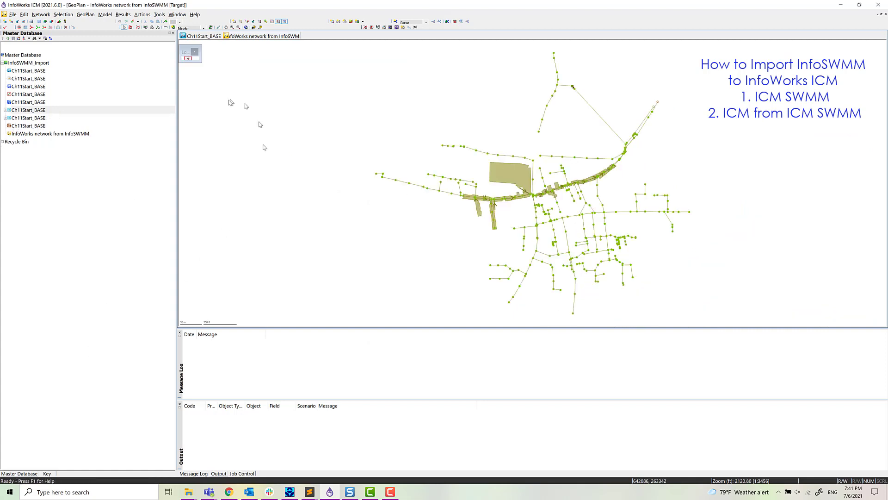
# - Show the Job Progress window, then expand the run in the Master Database to reveal its simulation
pyautogui.click(175, 14)
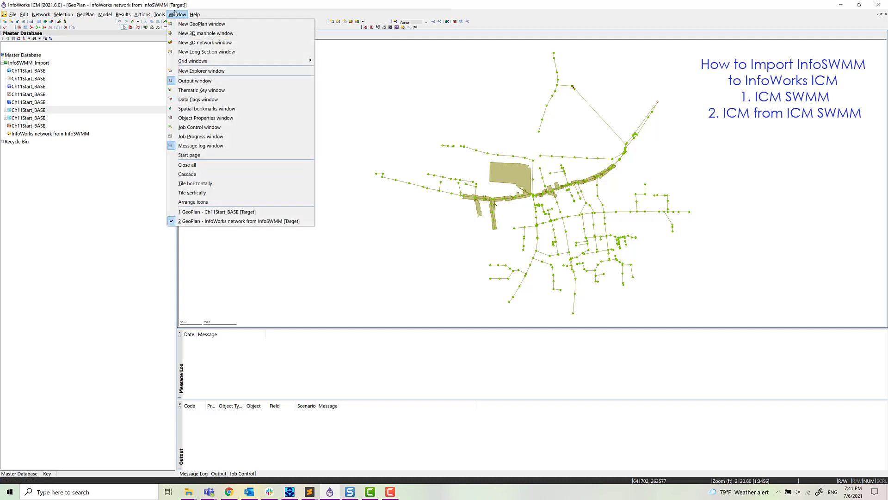
pyautogui.click(200, 136)
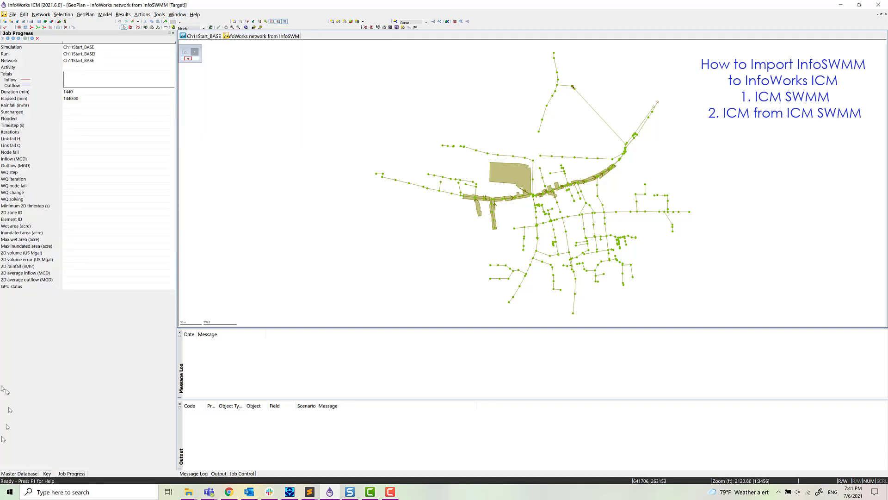
pyautogui.click(34, 474)
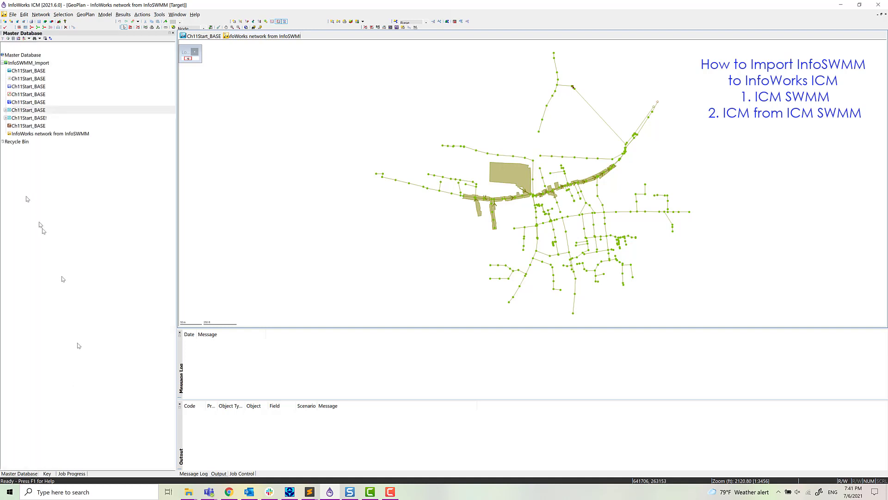
pyautogui.click(5, 119)
pyautogui.click(30, 125)
pyautogui.rightClick(31, 125)
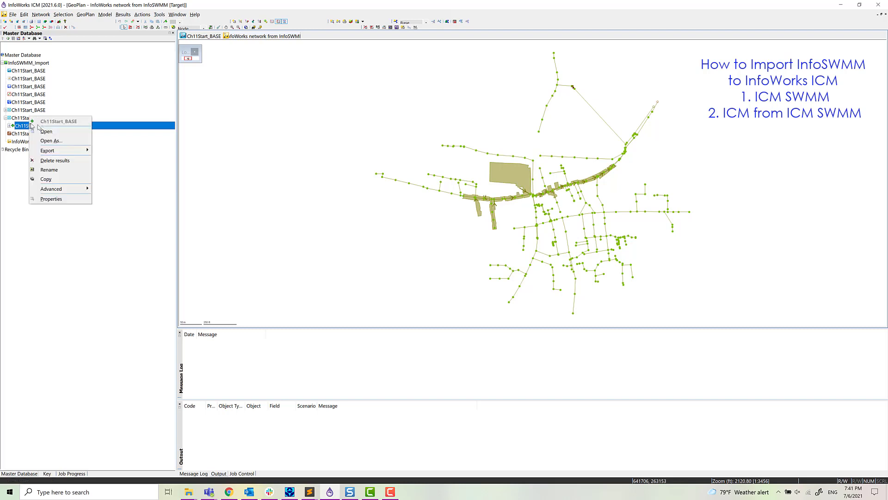
pyautogui.click(55, 141)
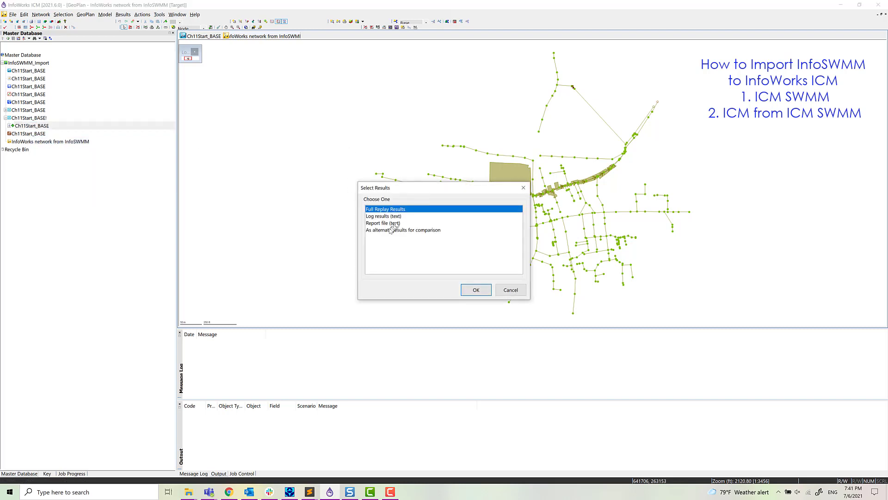
pyautogui.doubleClick(389, 222)
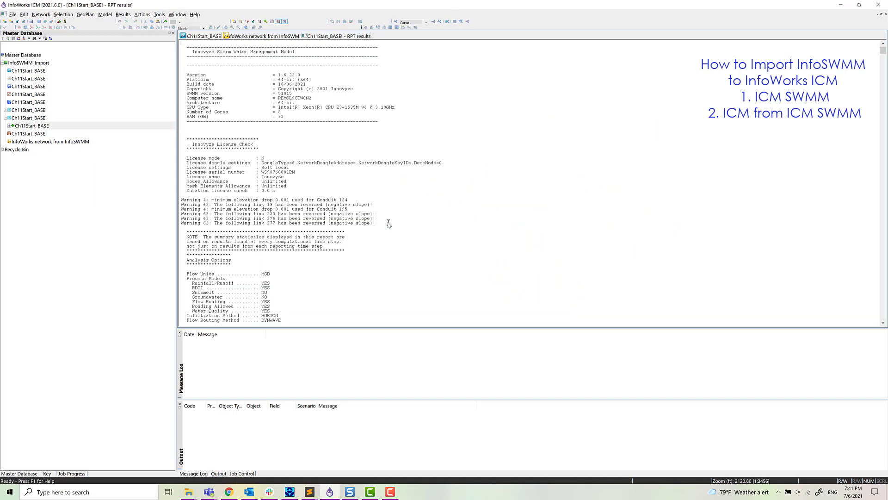
pyautogui.scroll(-20, 394, 228)
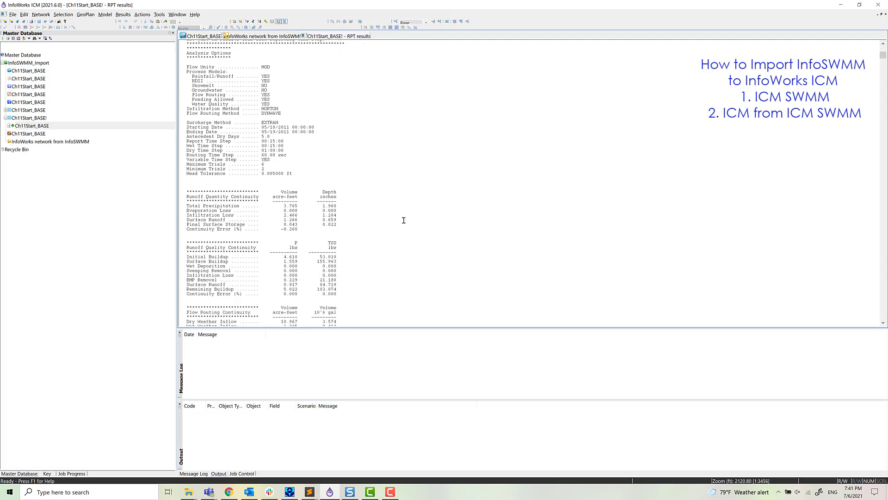
pyautogui.scroll(-5, 403, 220)
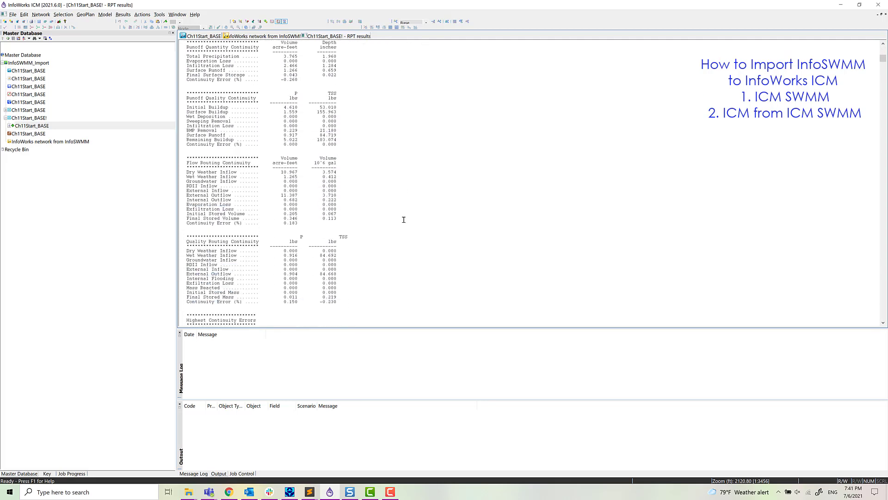
pyautogui.scroll(6, 403, 219)
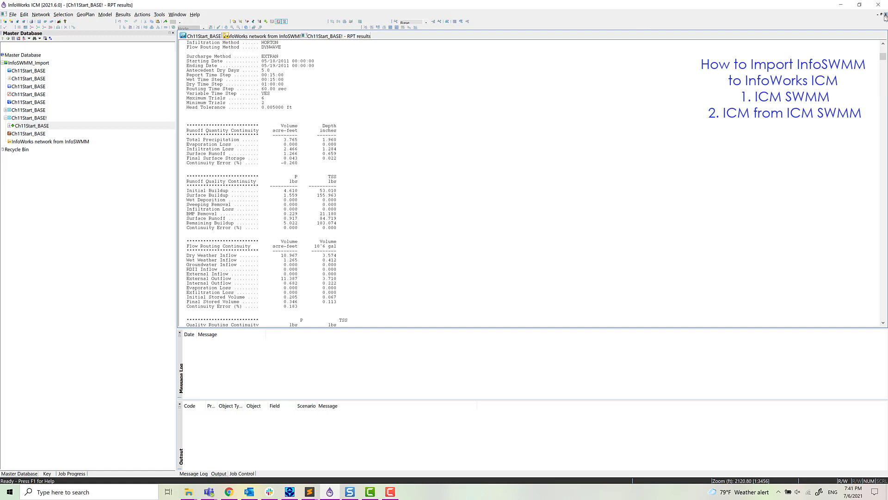
# - Set up a location graph report for subcatchment SUB_128 using the simulation results
pyautogui.click(884, 15)
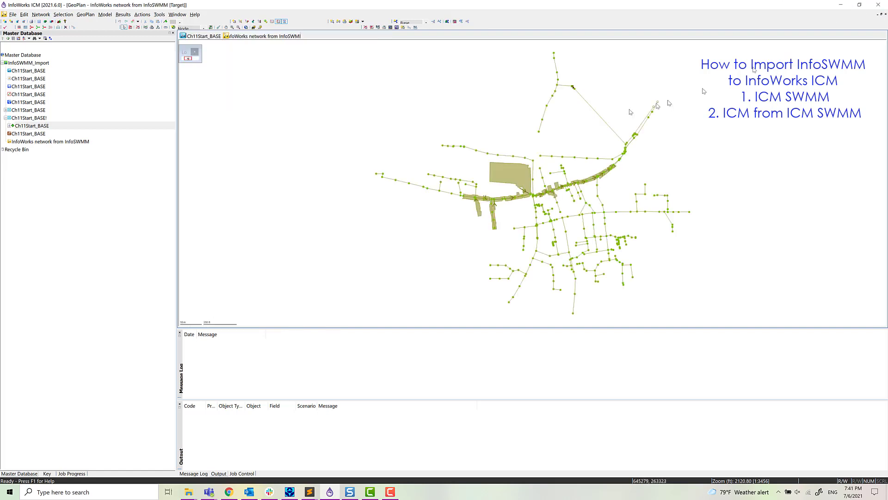
pyautogui.click(504, 177)
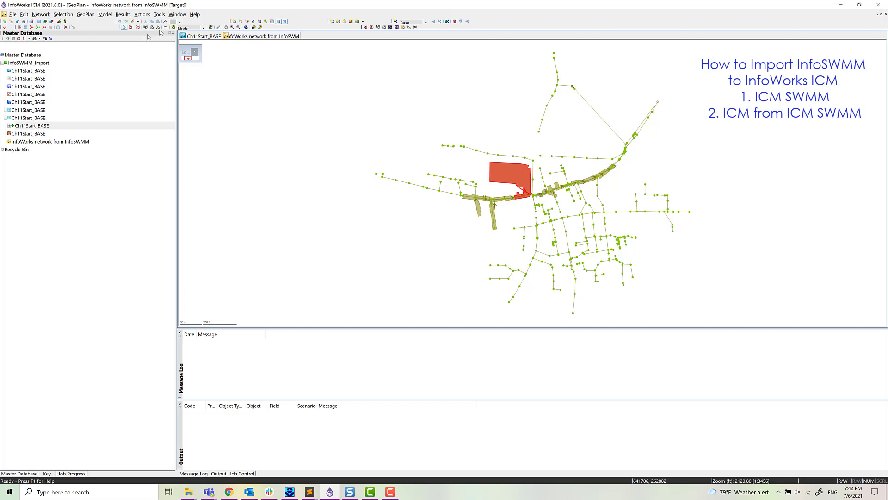
pyautogui.click(123, 14)
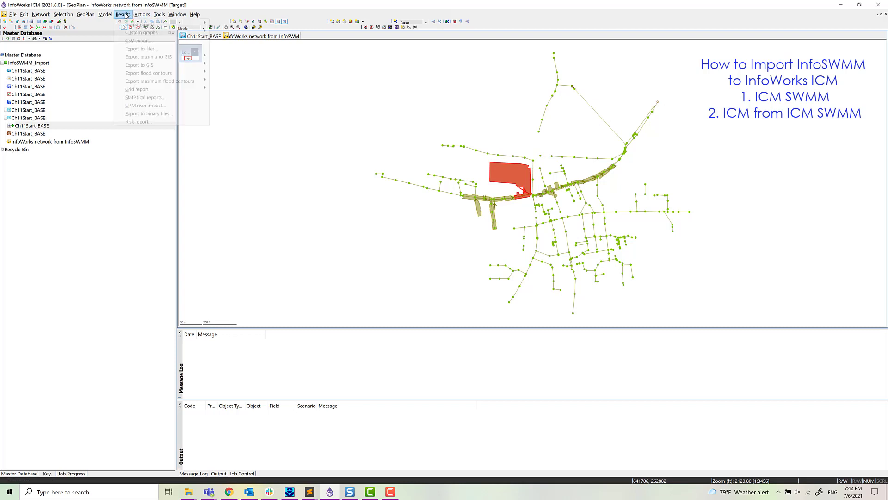
pyautogui.moveTo(130, 25)
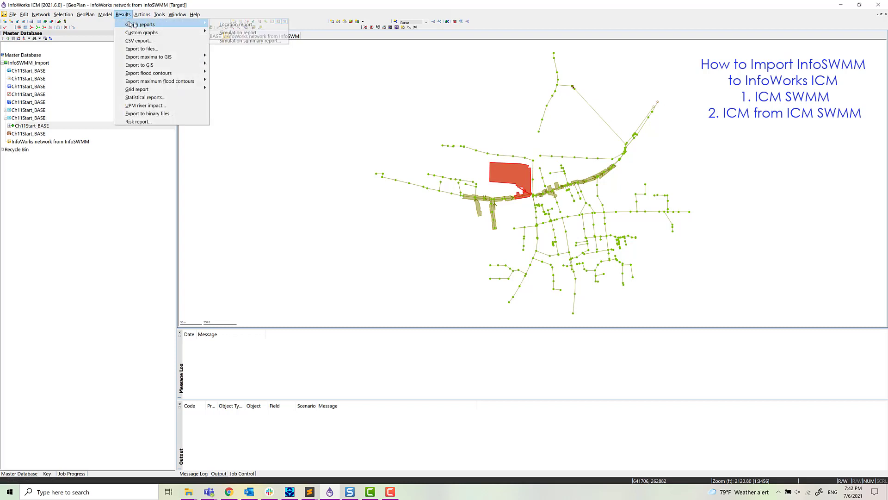
pyautogui.click(233, 26)
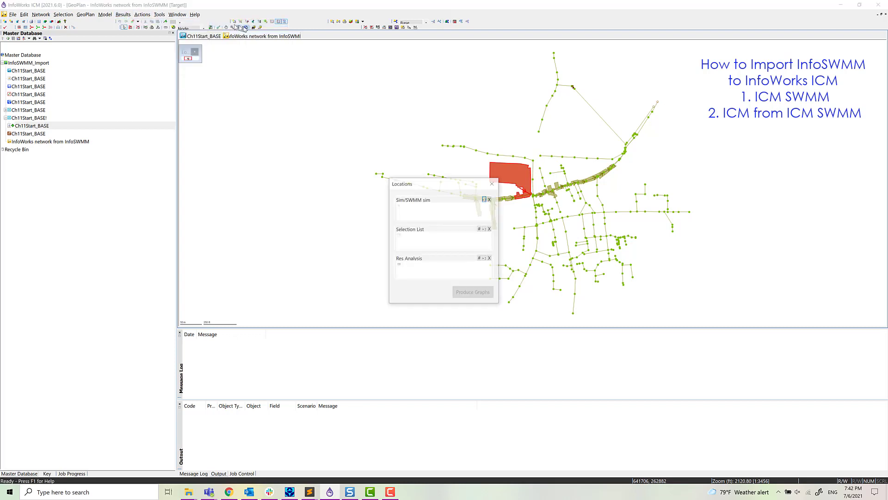
pyautogui.click(480, 230)
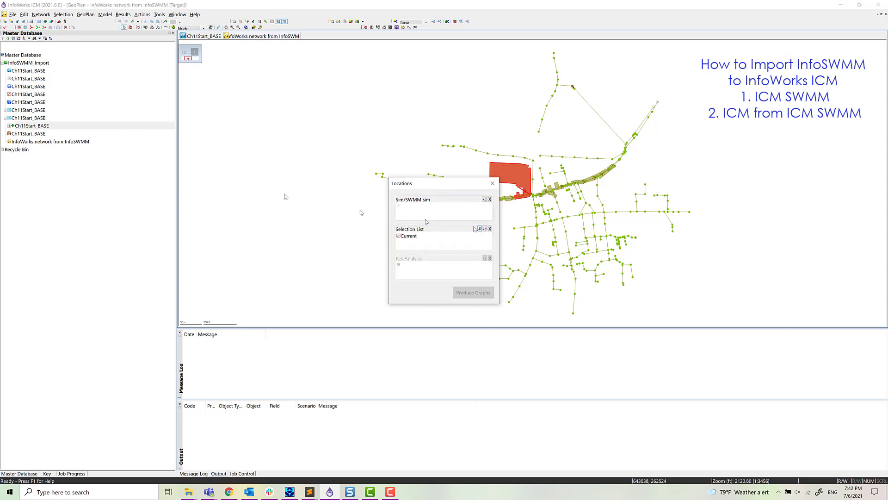
pyautogui.moveTo(21, 126); pyautogui.dragTo(454, 220)
pyautogui.click(464, 294)
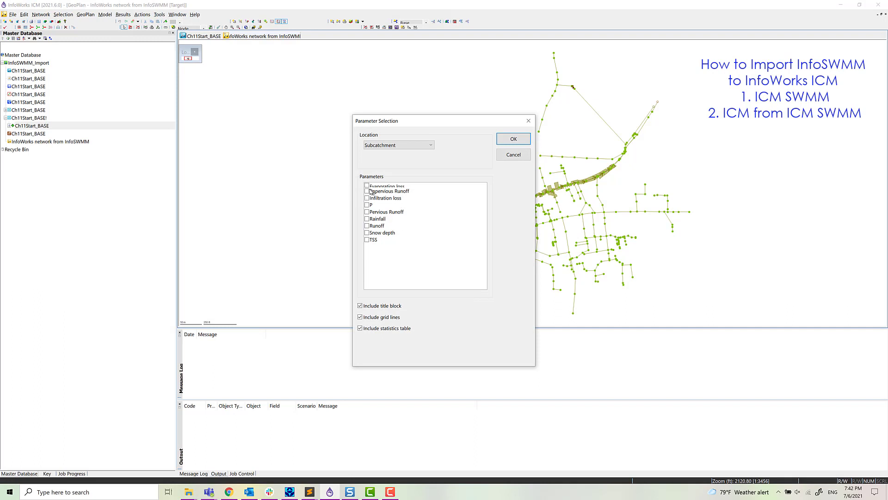
# - Graph Impervious Runoff, P and Rainfall for SUB_128 and display the plots
pyautogui.click(369, 191)
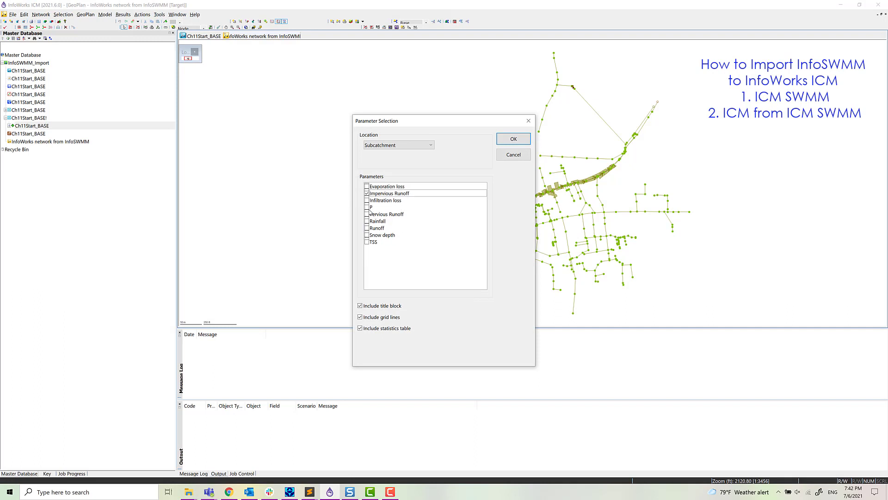
pyautogui.click(366, 207)
pyautogui.click(368, 221)
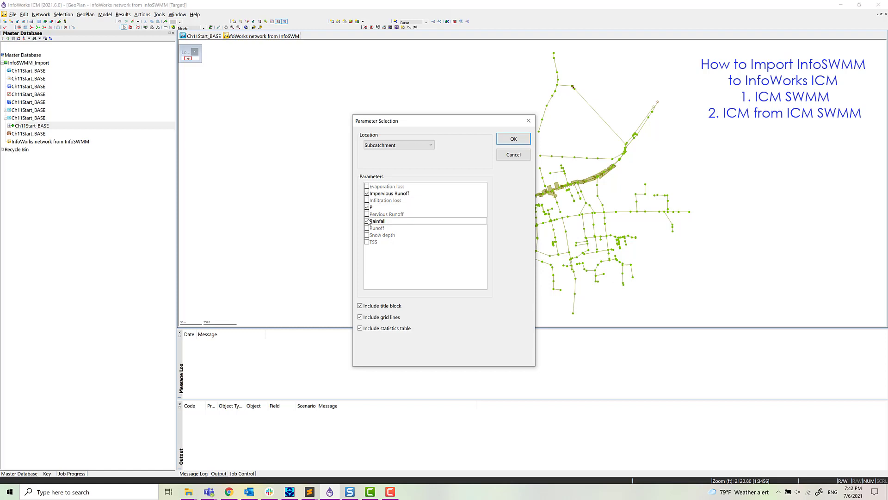
pyautogui.click(512, 138)
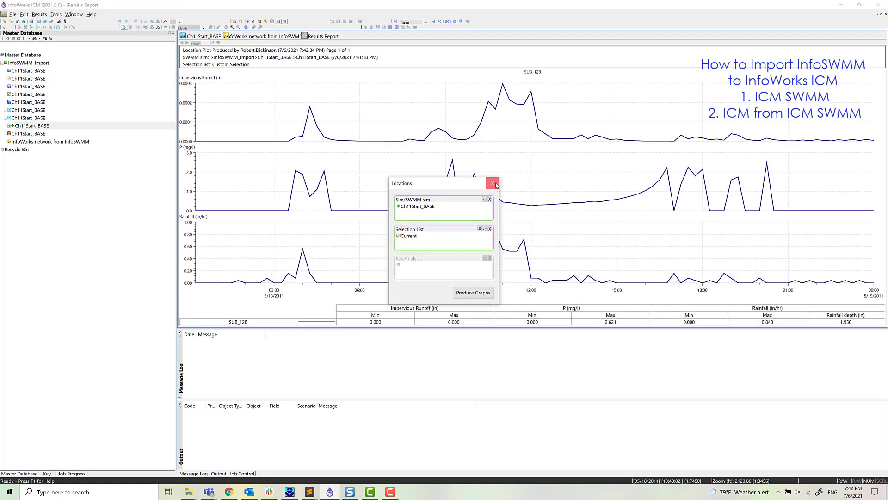
pyautogui.click(492, 183)
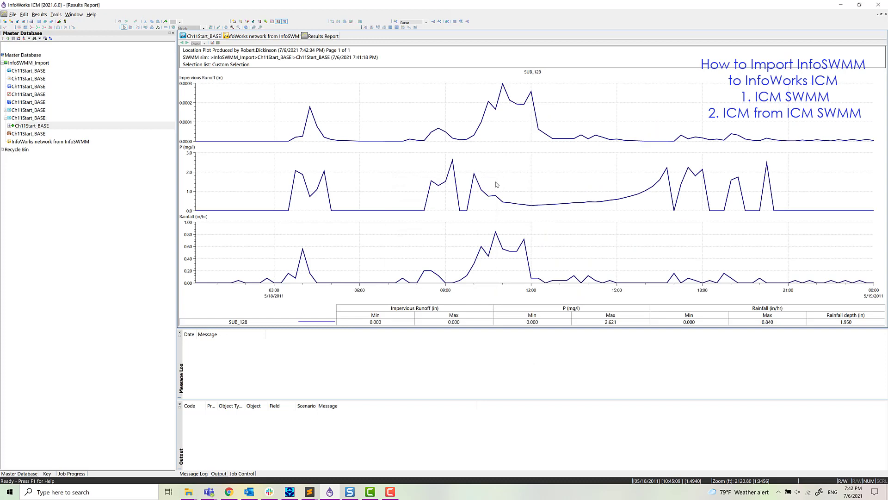